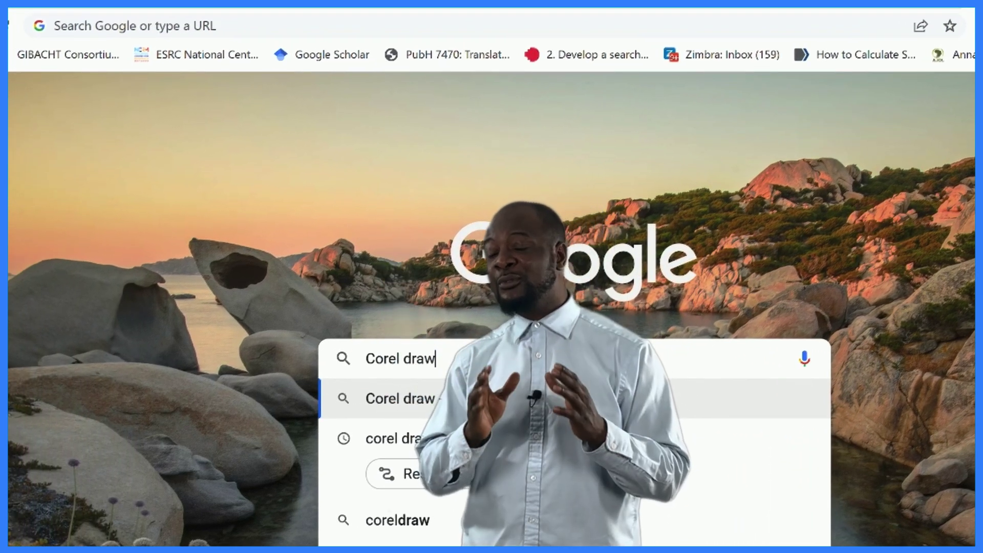
# - Run the Google search for 'Corel draw'
pyautogui.press('Return')
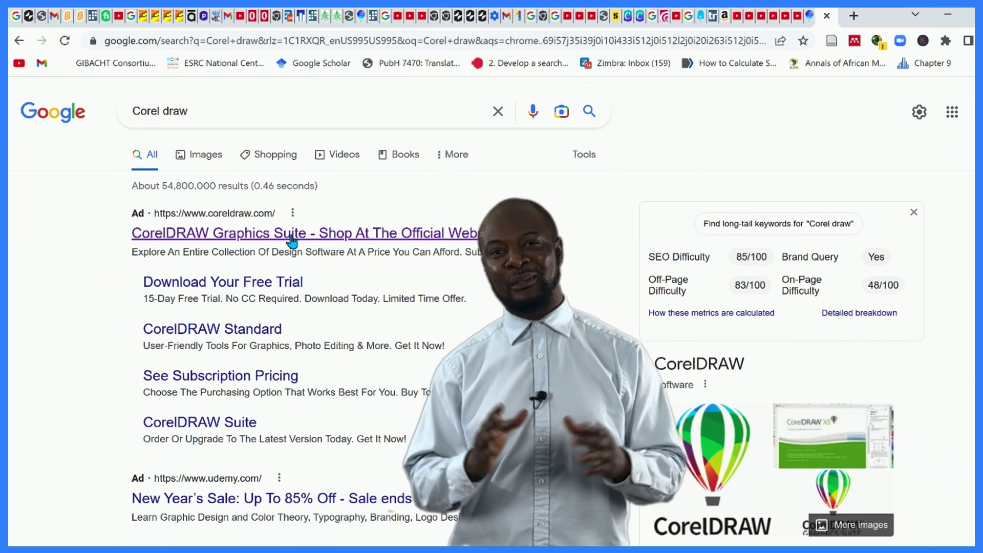
# - From the official CorelDRAW site's Free Trials page, download the 15-day Windows trial installer
pyautogui.click(292, 237)
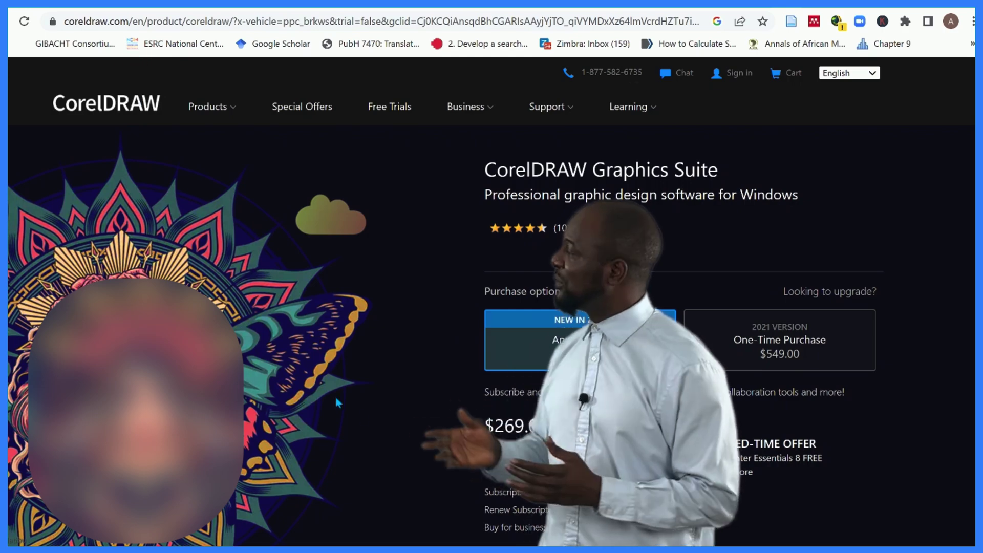
pyautogui.scroll(-1, 248, 333)
pyautogui.scroll(1, 248, 330)
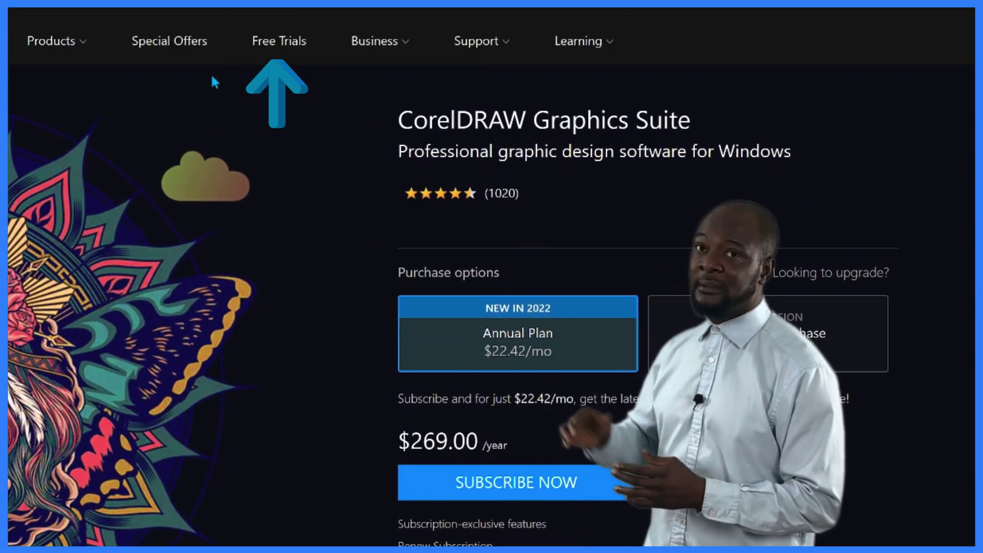
pyautogui.click(284, 53)
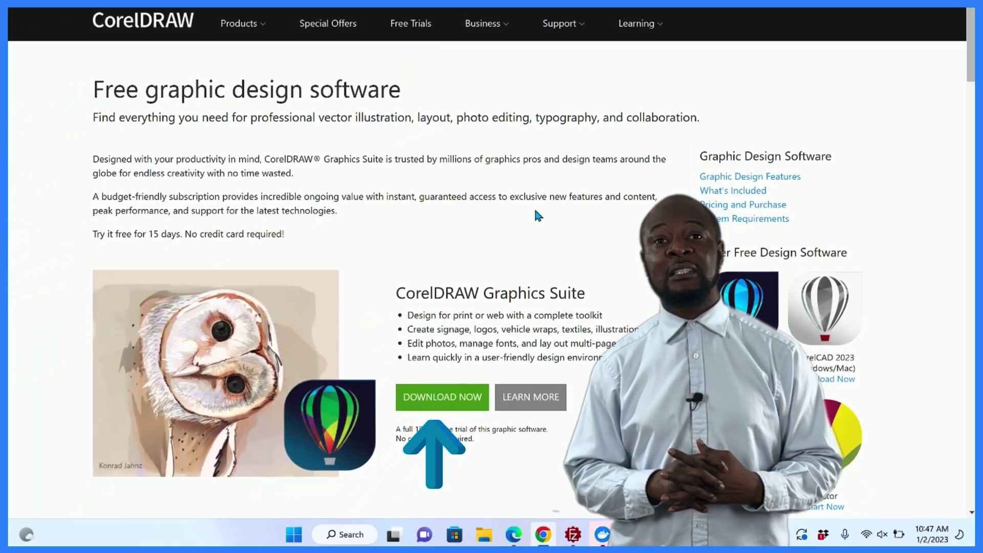
pyautogui.scroll(-1, 534, 207)
pyautogui.scroll(1, 533, 207)
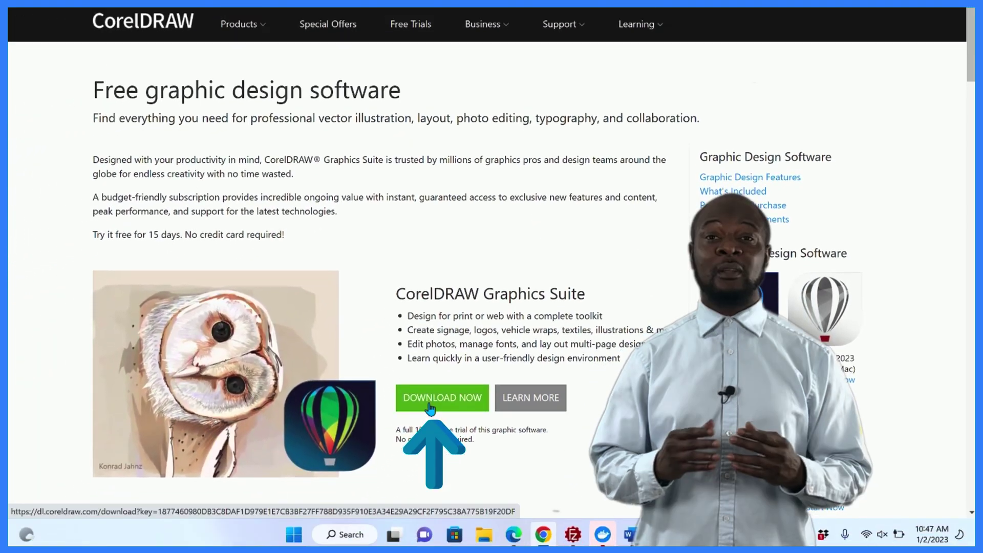
pyautogui.click(413, 426)
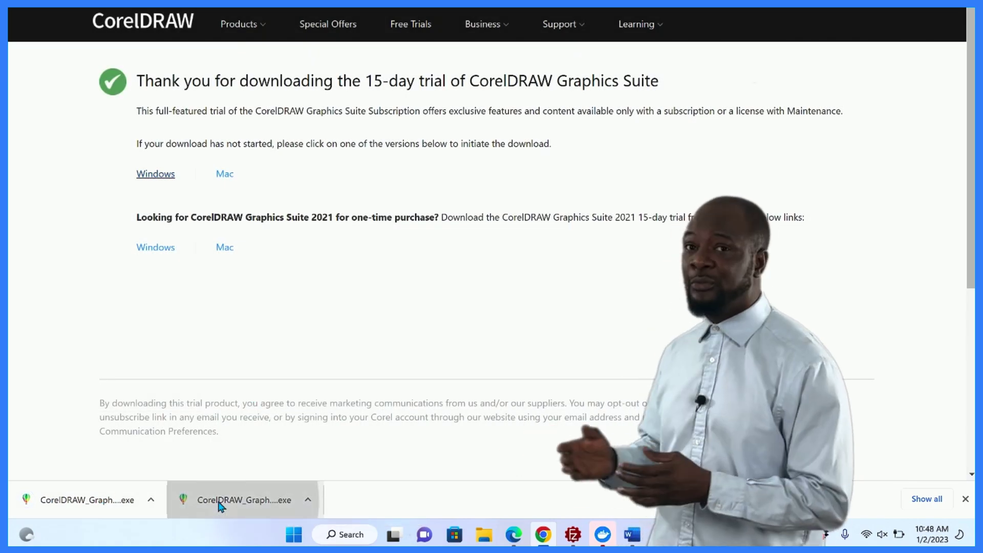
# - Run the downloaded installer, accept the EULA, sign in and finish authenticating the trial
pyautogui.click(220, 504)
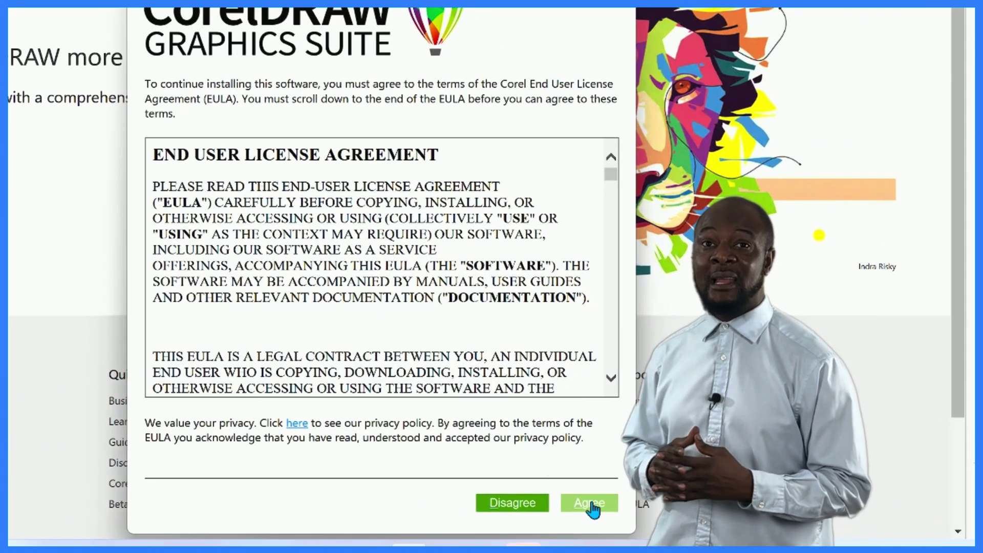
pyautogui.scroll(-10, 610, 379)
pyautogui.moveTo(611, 174); pyautogui.dragTo(613, 380)
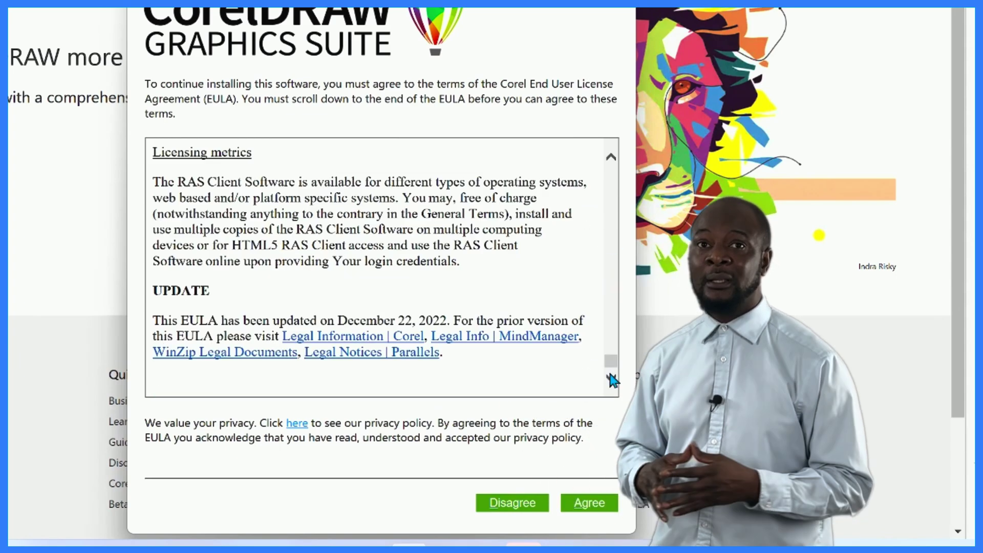
pyautogui.click(590, 503)
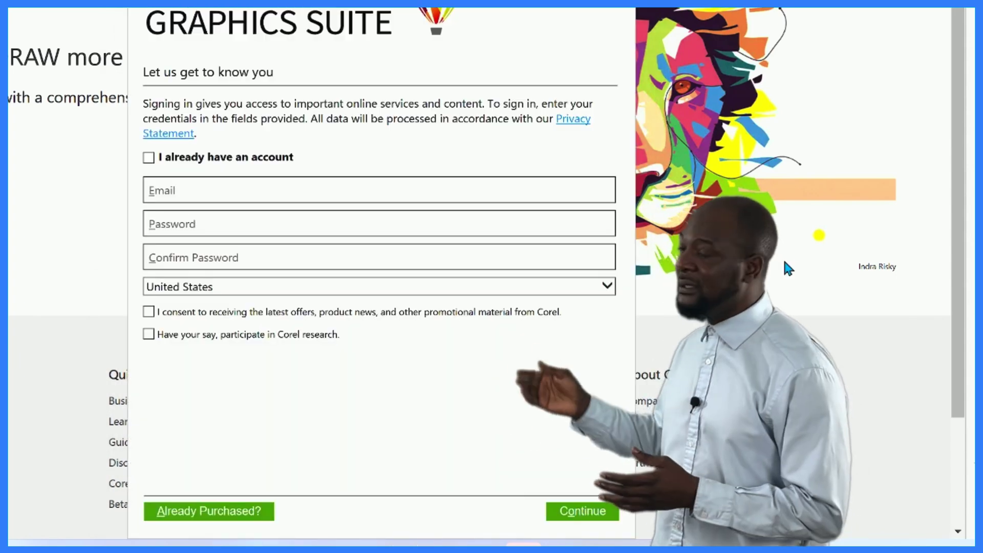
pyautogui.click(569, 510)
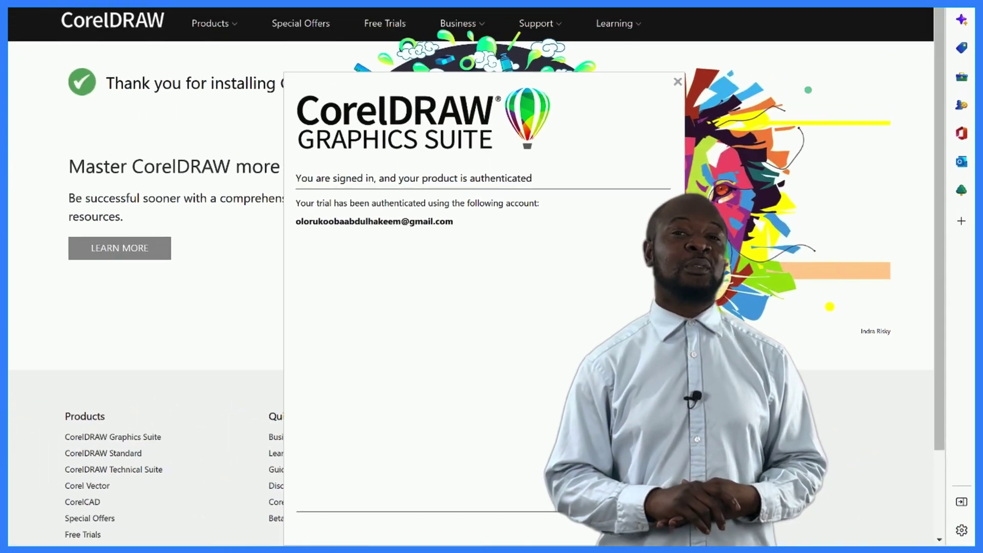
pyautogui.click(589, 517)
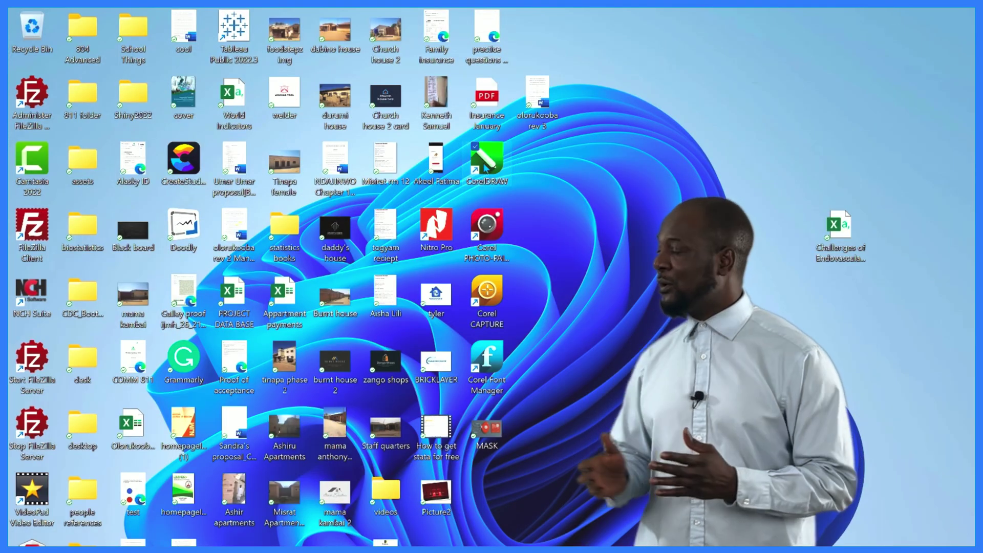
# - Launch CorelDRAW from its desktop shortcut and start a New Document from the Welcome Screen
pyautogui.doubleClick(485, 168)
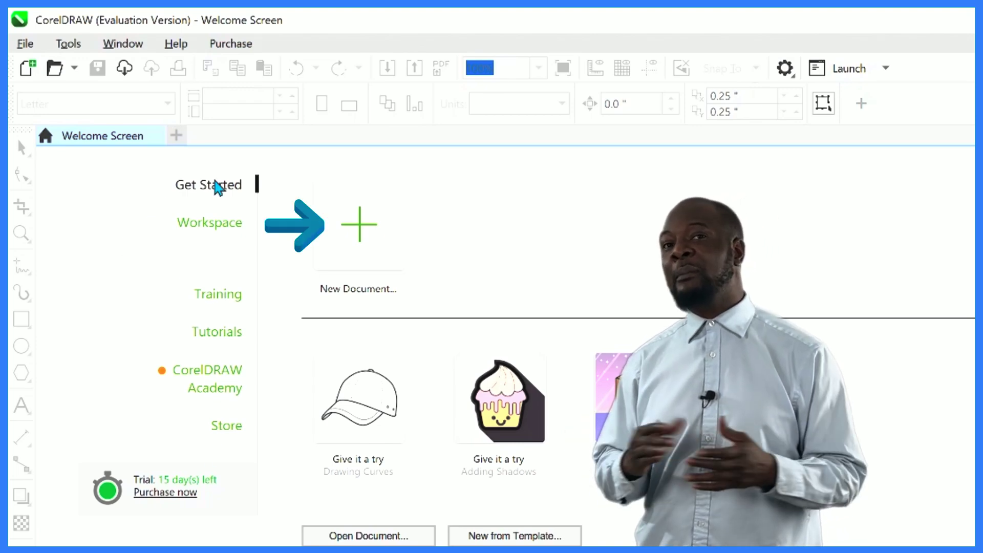
pyautogui.click(348, 228)
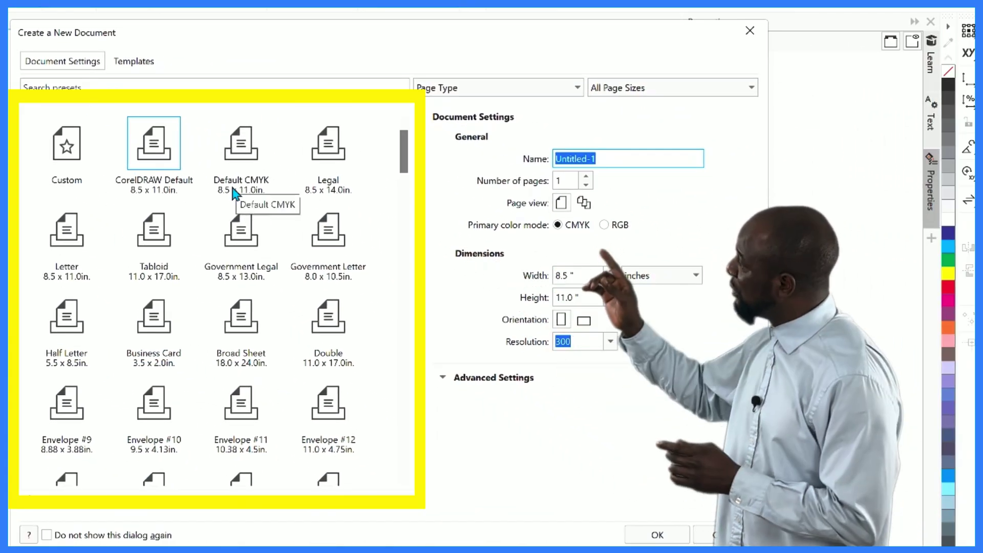
# - Create a document named Poster with 2 landscape pages, measured in centimeters
pyautogui.click(165, 152)
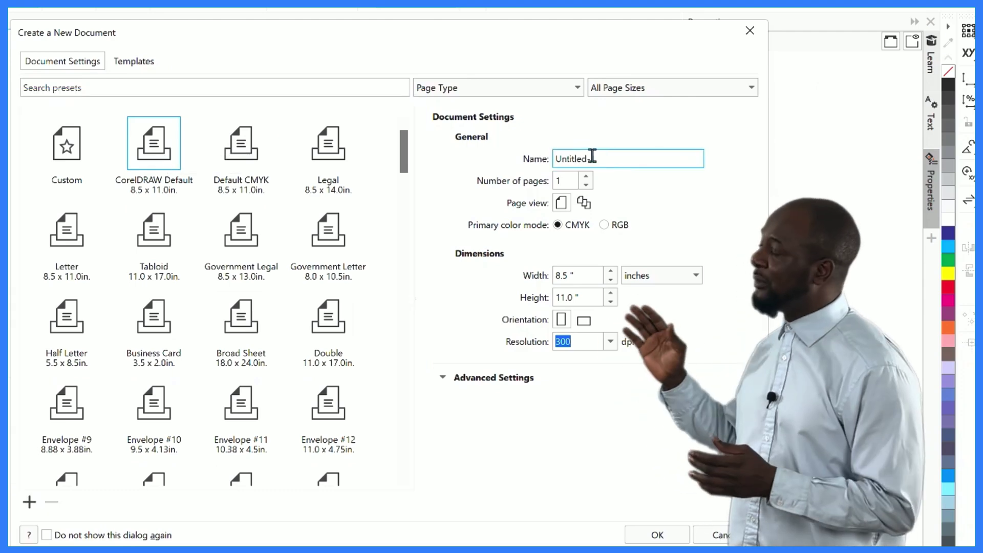
pyautogui.doubleClick(605, 158)
pyautogui.write('Poster')
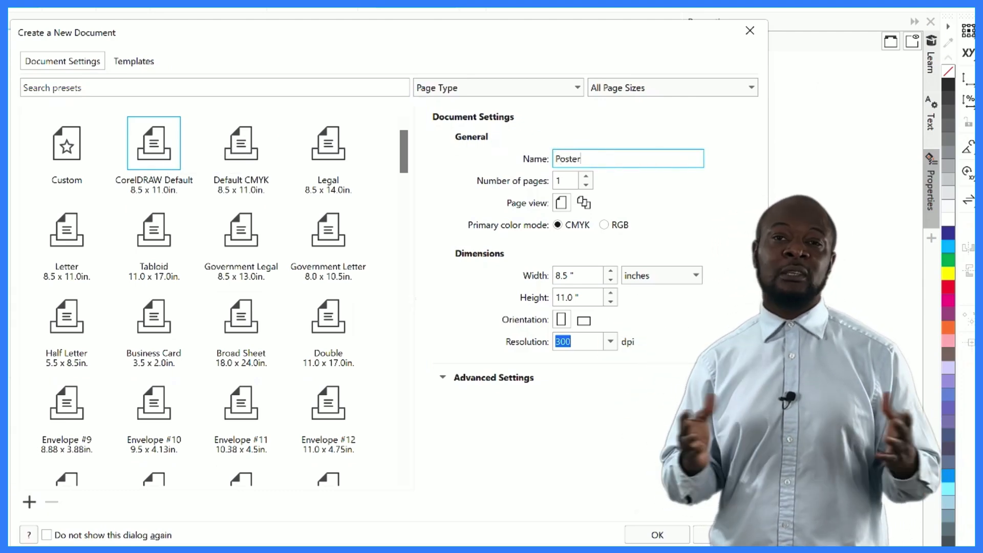
pyautogui.click(586, 176)
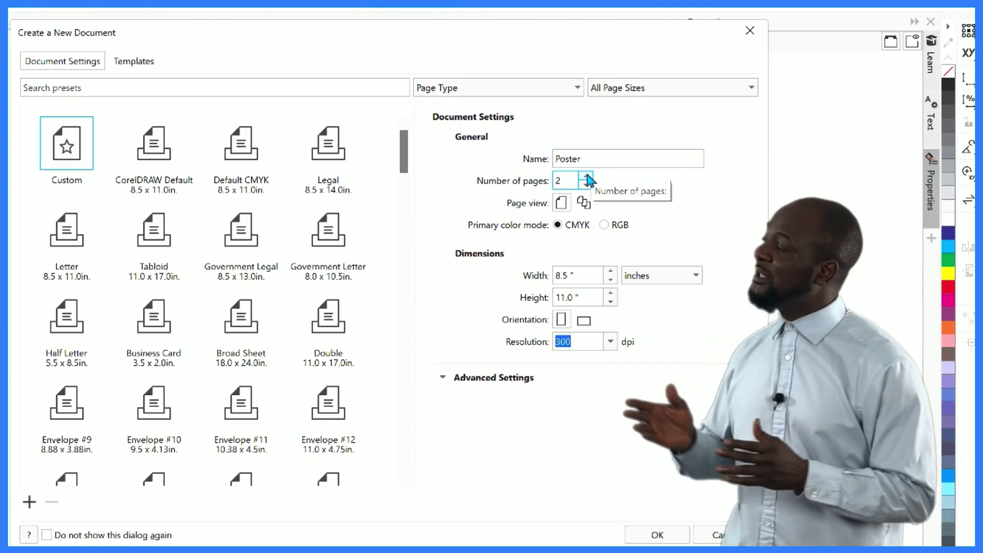
pyautogui.click(583, 321)
pyautogui.click(696, 276)
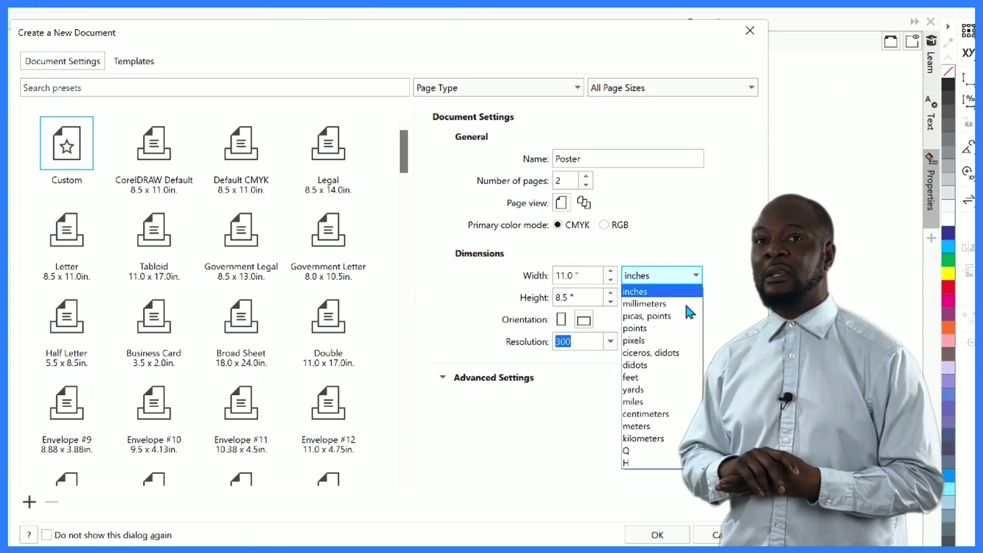
pyautogui.click(671, 414)
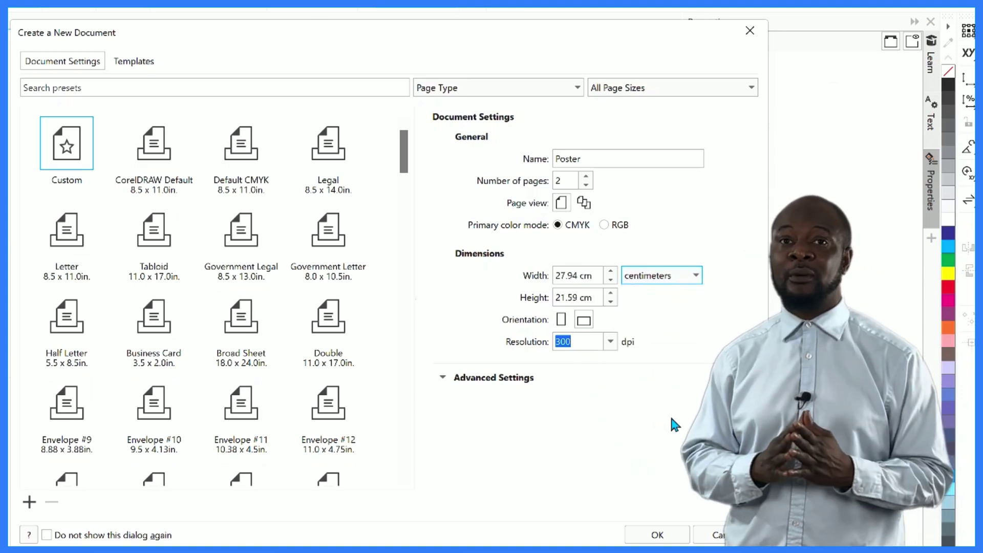
pyautogui.click(657, 534)
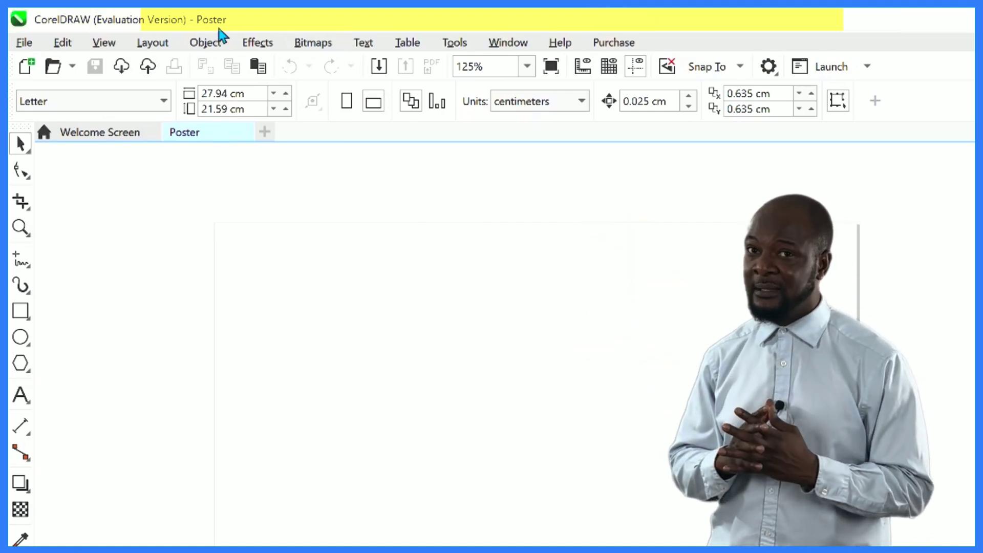
# - Look through the Layout and Help menus, then select the Pen tool from the Freehand flyout
pyautogui.click(104, 42)
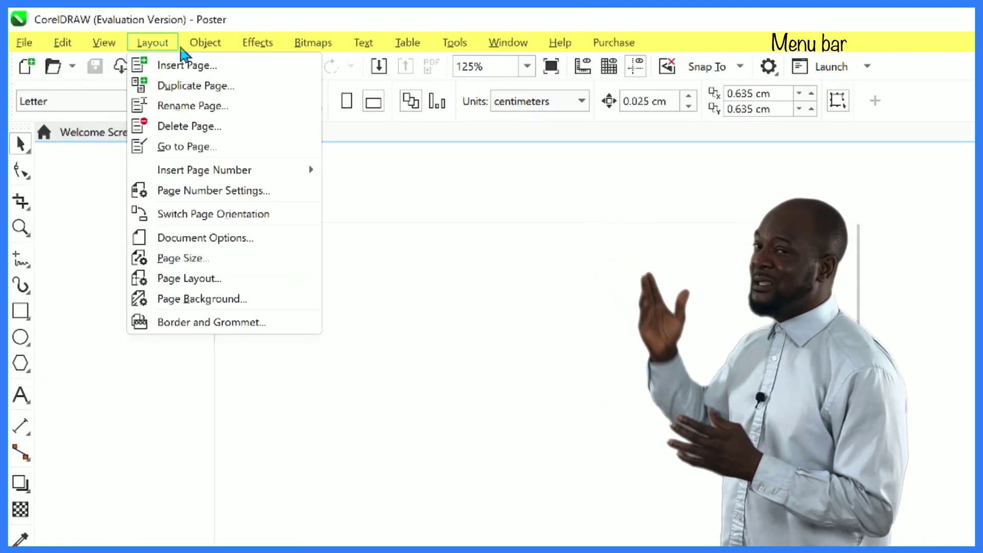
pyautogui.moveTo(328, 46)
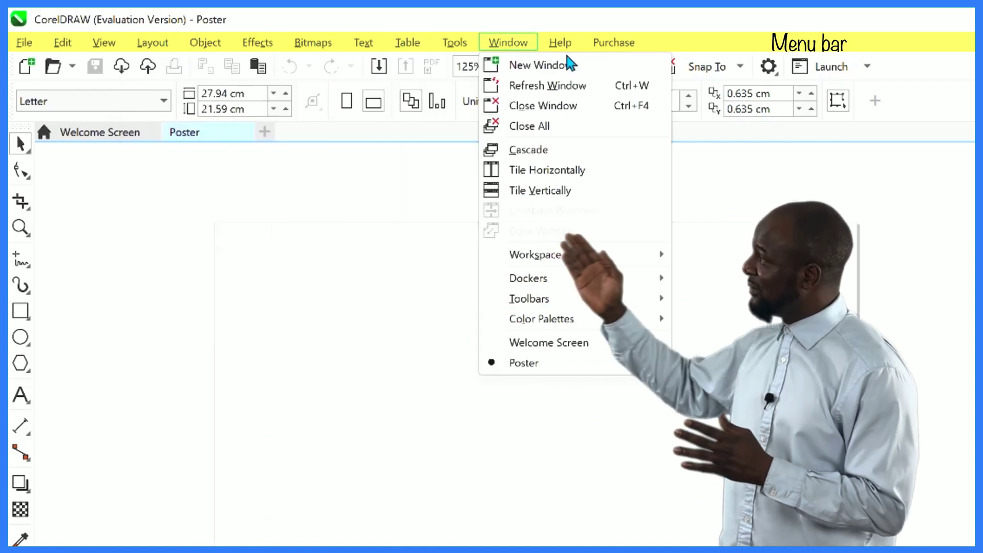
pyautogui.click(398, 155)
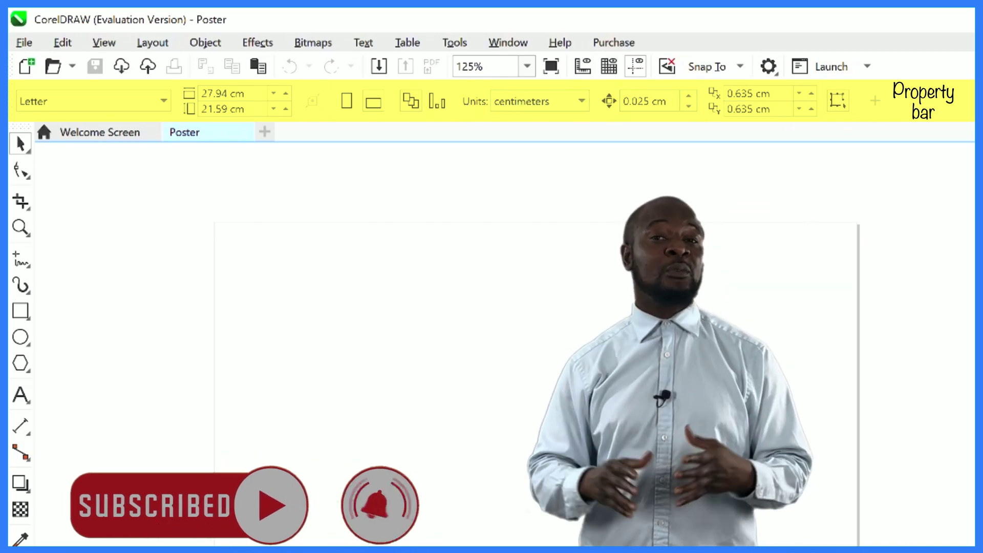
pyautogui.click(26, 264)
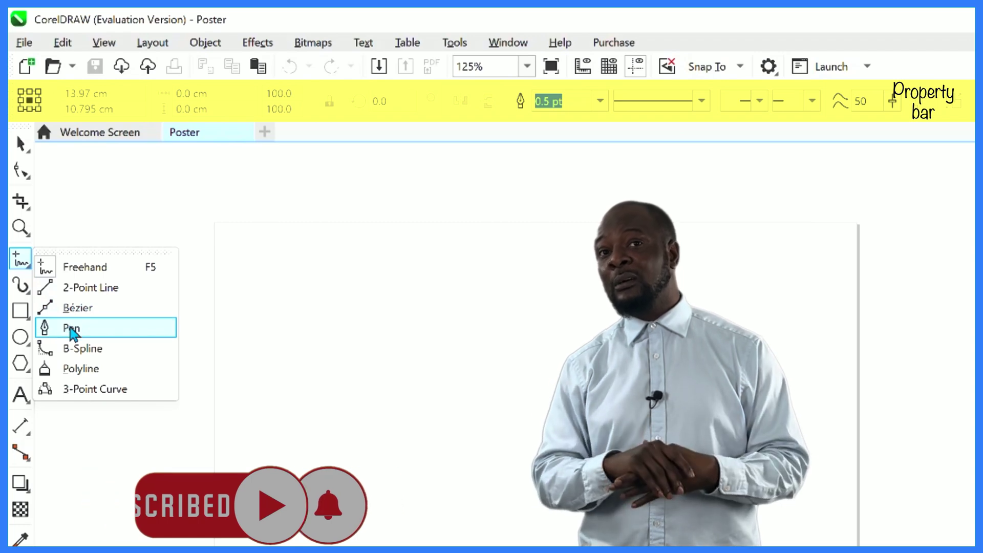
pyautogui.click(72, 329)
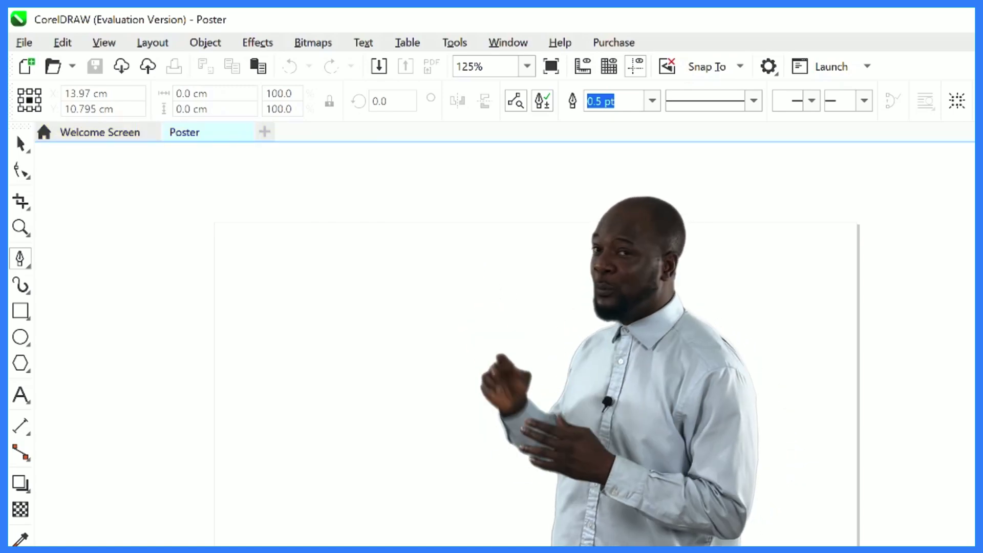
pyautogui.click(92, 135)
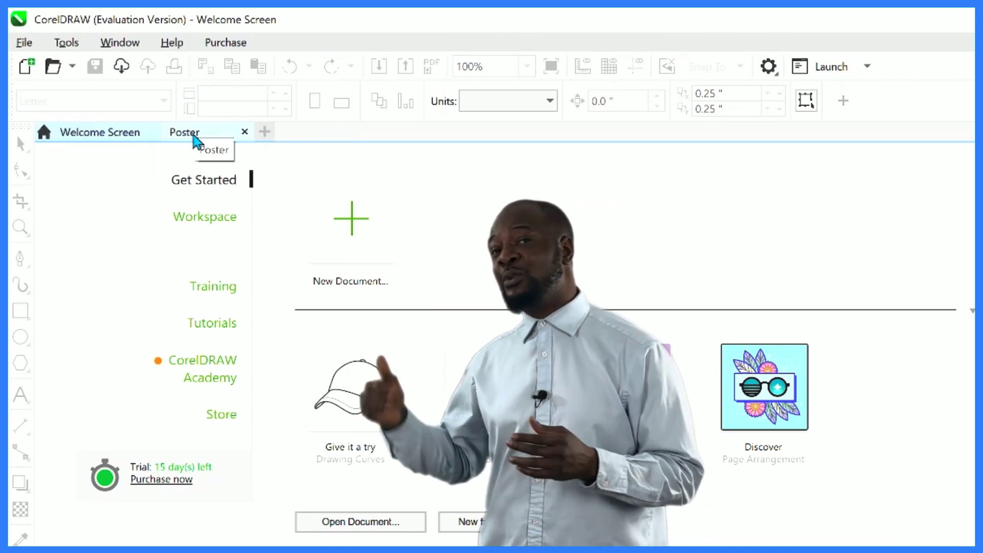
pyautogui.click(194, 135)
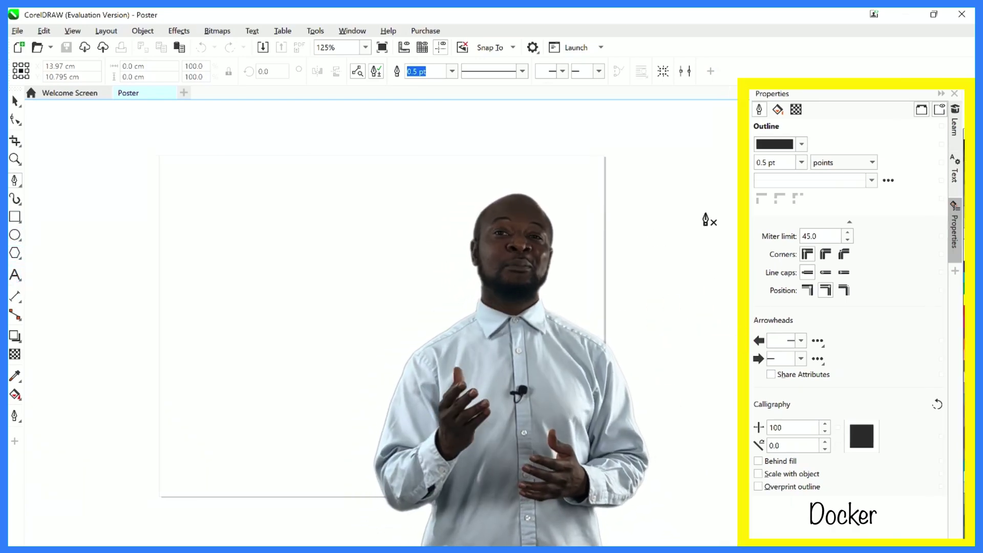
pyautogui.click(941, 95)
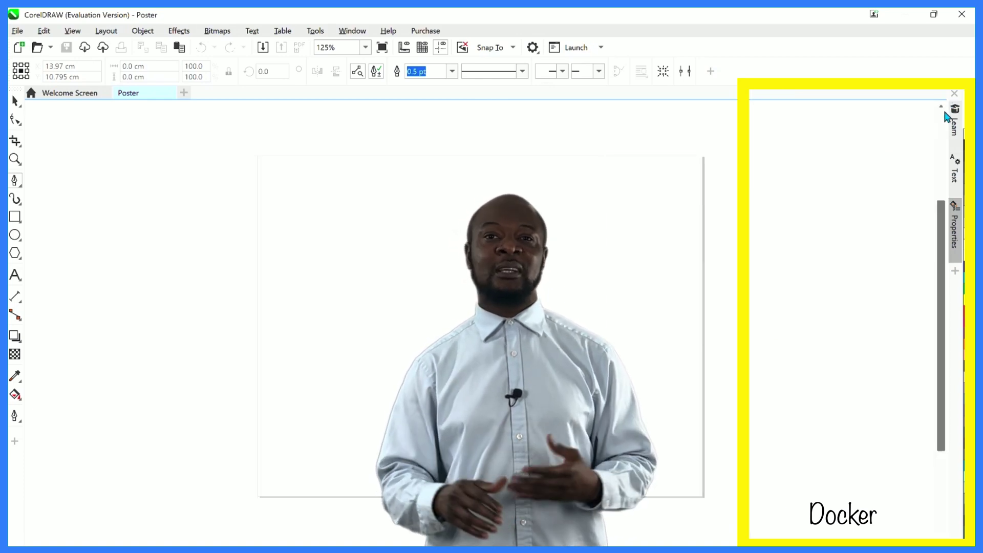
pyautogui.click(955, 229)
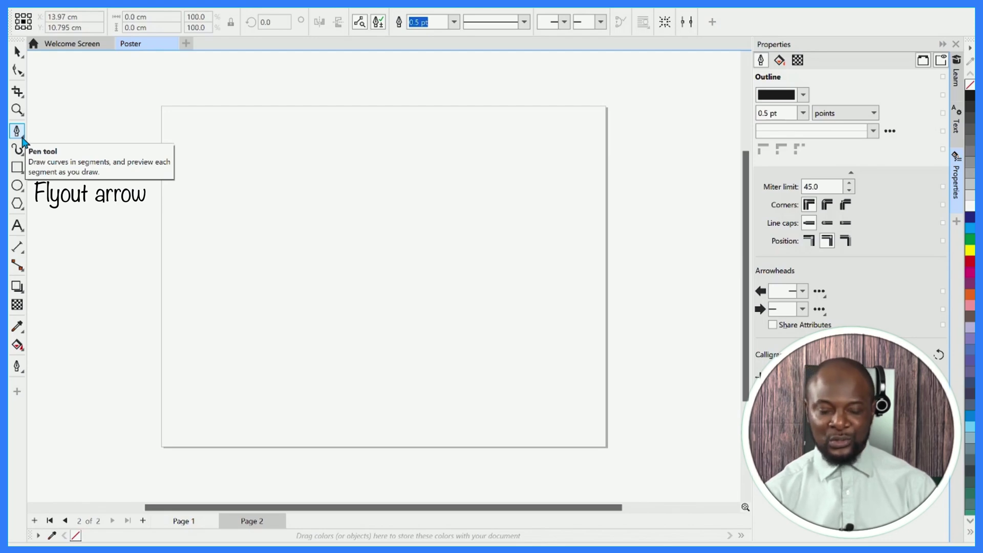
# - Select the Smooth tool from the Shape tool flyout, set at a 3.81 cm nib
pyautogui.click(22, 139)
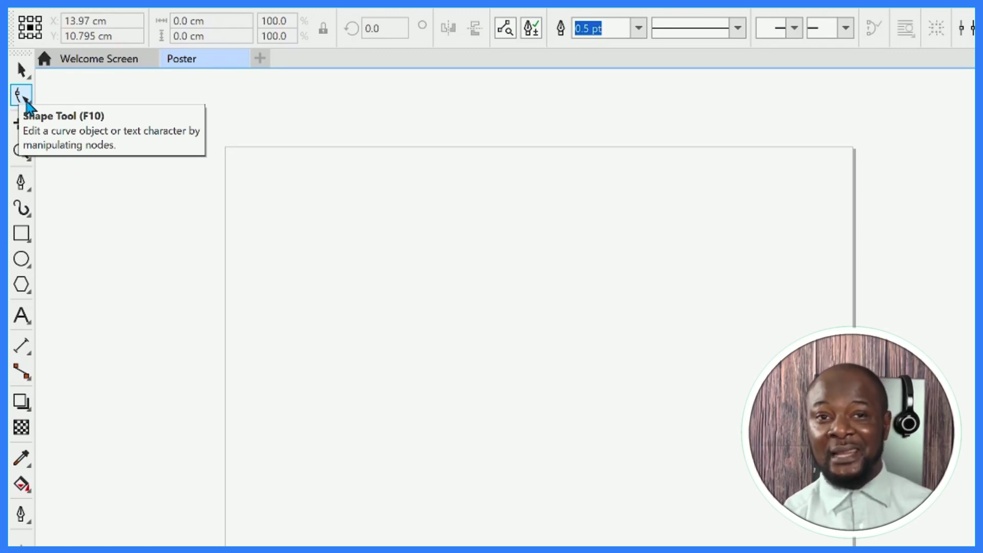
pyautogui.click(30, 105)
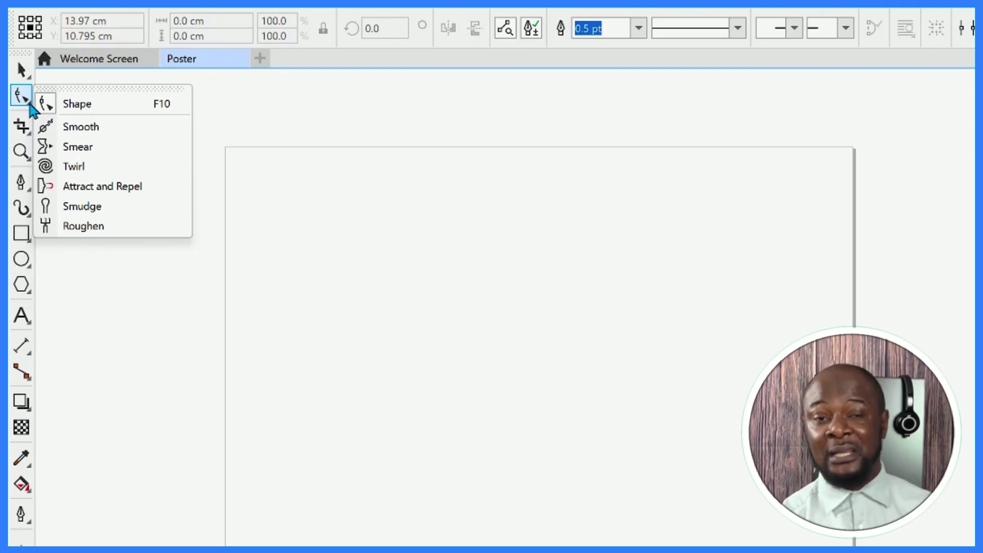
pyautogui.click(21, 182)
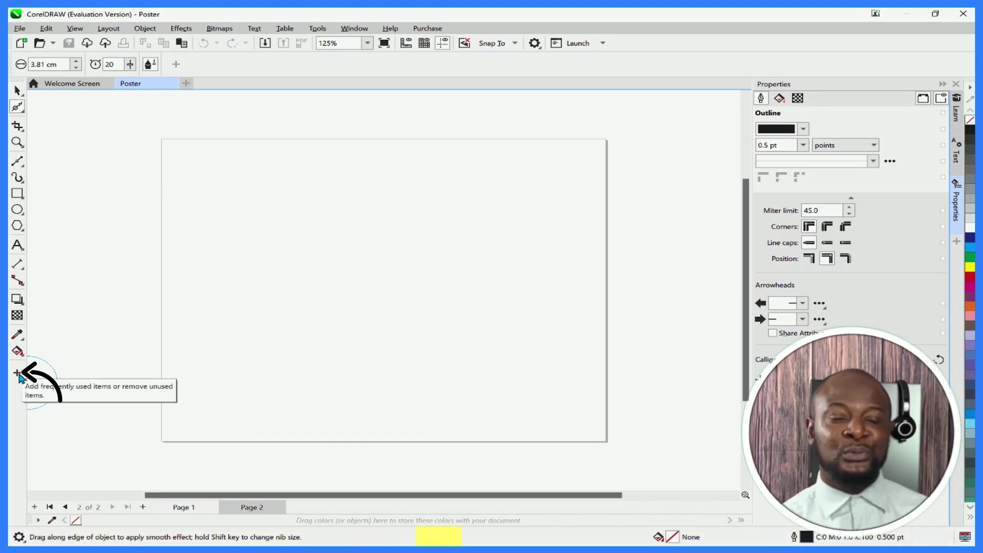
# - Enable Outline Tools in the toolbox customization list, then return to the Pick tool
pyautogui.click(17, 374)
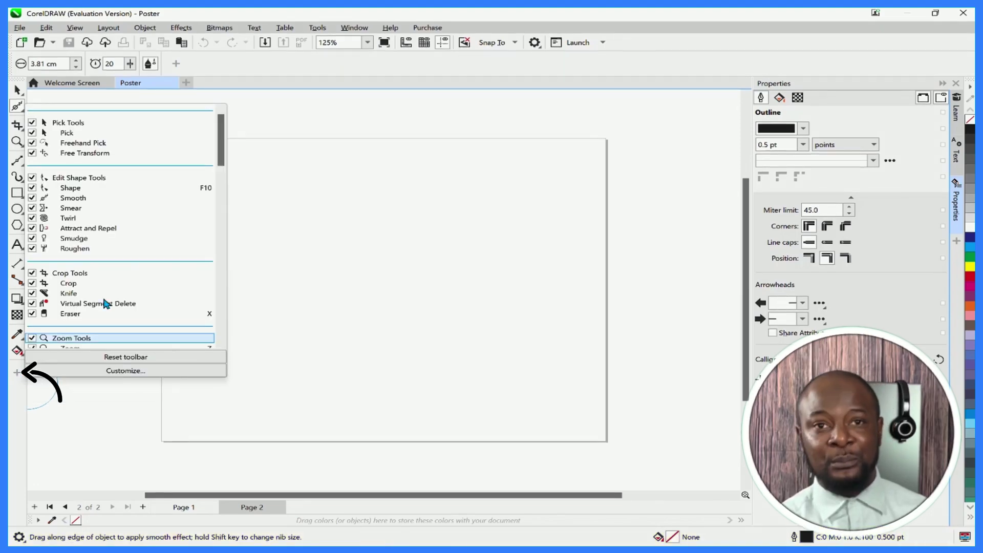
pyautogui.scroll(-5, 135, 276)
pyautogui.scroll(-15, 138, 272)
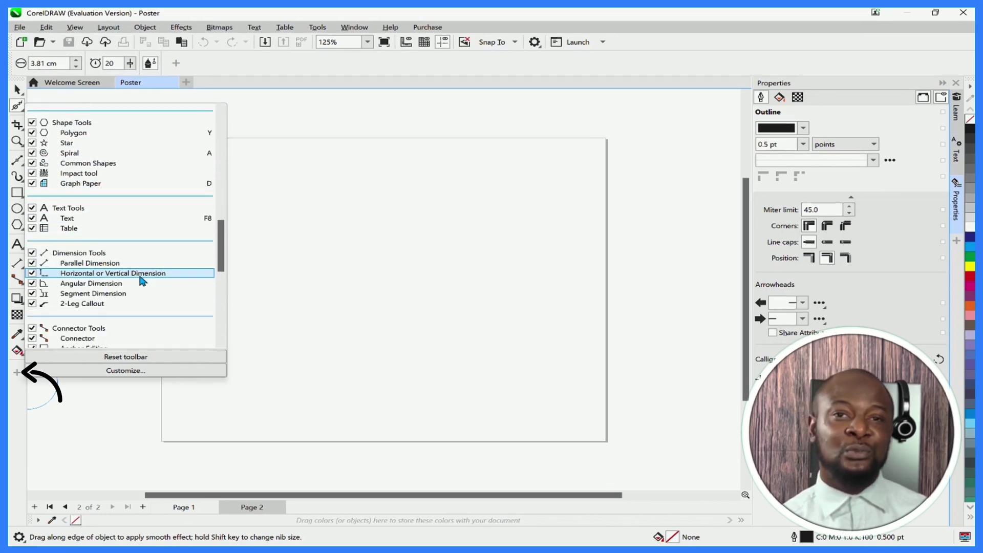
pyautogui.click(31, 280)
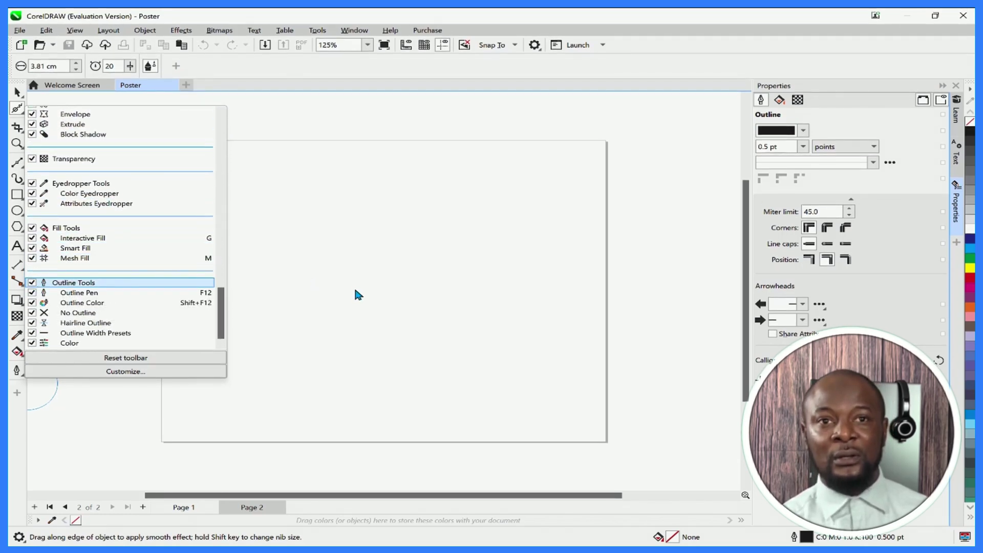
pyautogui.click(324, 360)
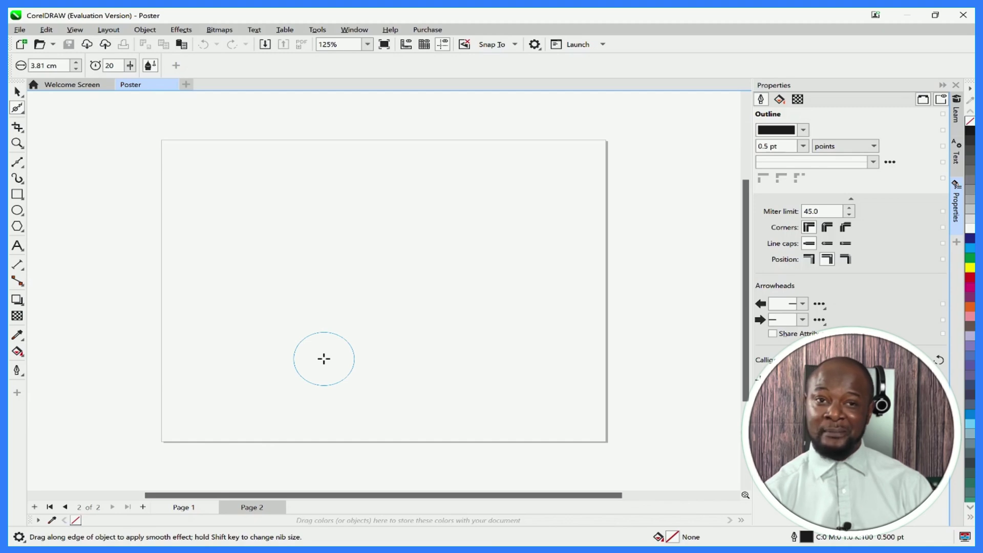
pyautogui.click(17, 91)
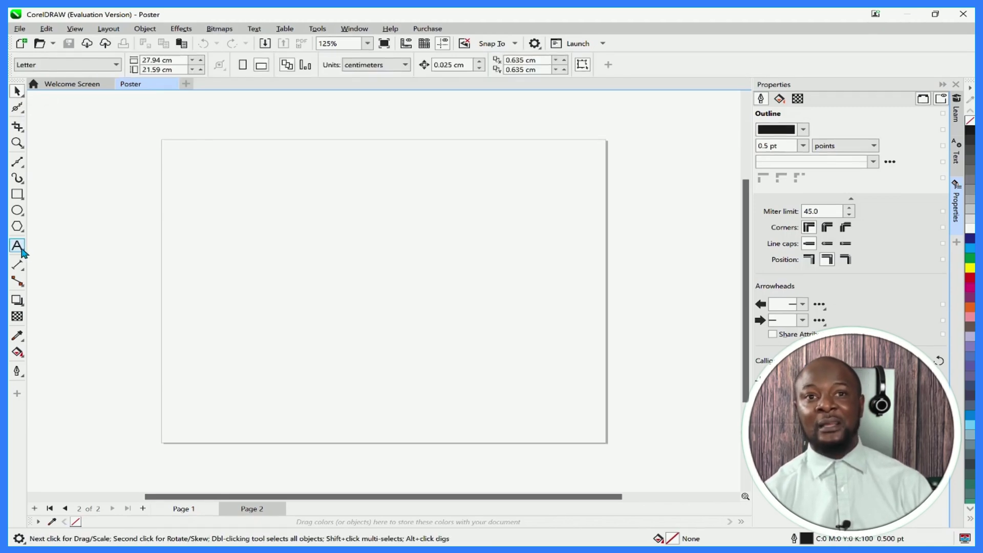
# - Add the text MASK to page 2 in Britannic Bold at 72 pt
pyautogui.click(20, 250)
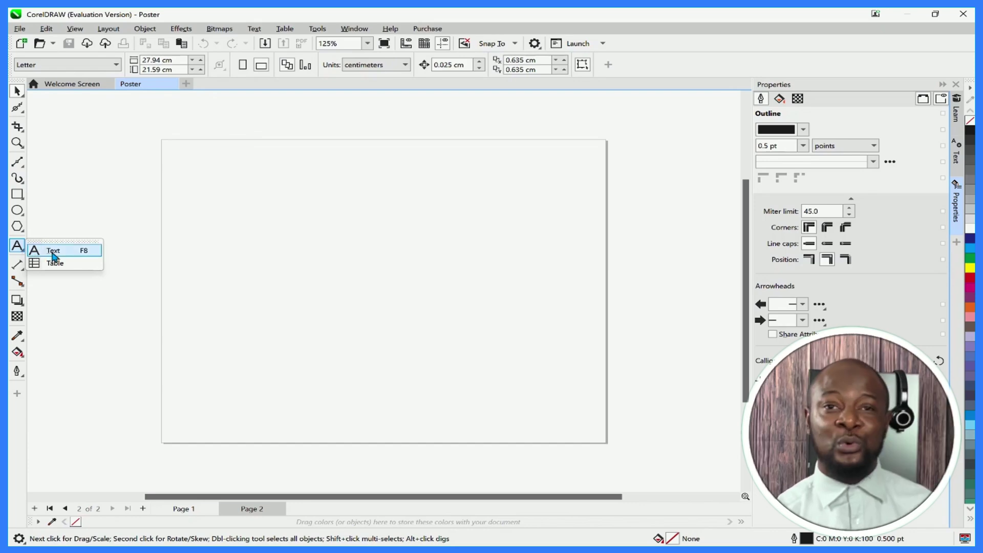
pyautogui.click(48, 250)
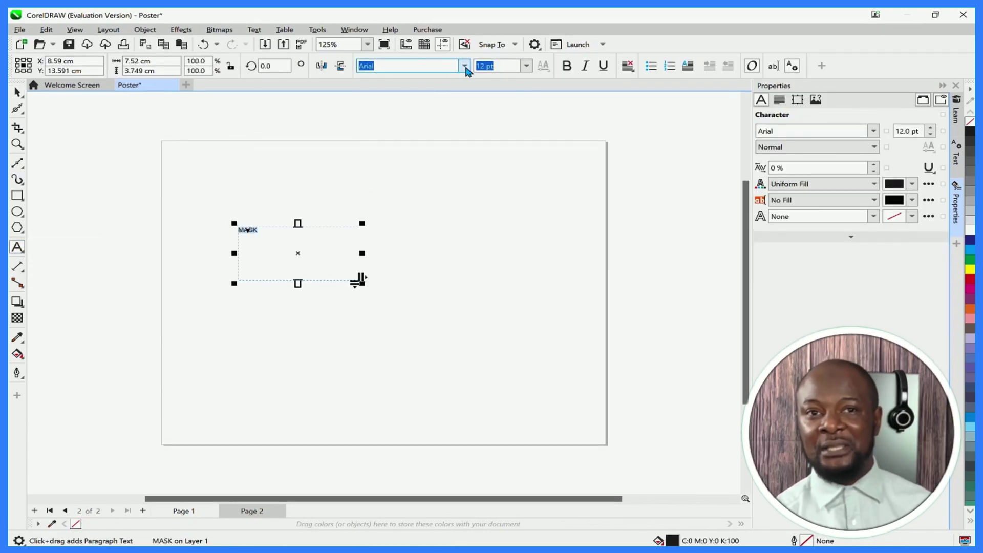
pyautogui.click(465, 67)
pyautogui.click(450, 122)
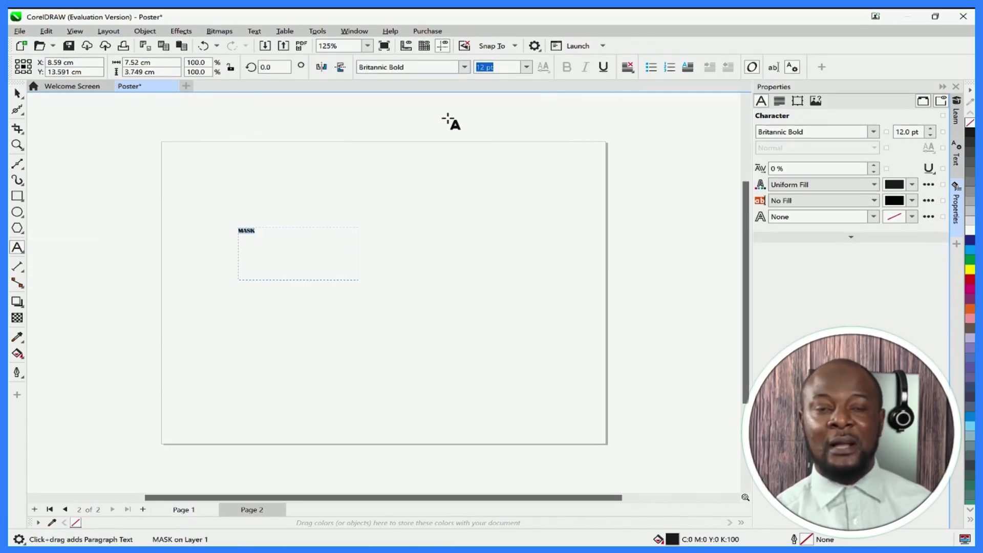
pyautogui.click(527, 67)
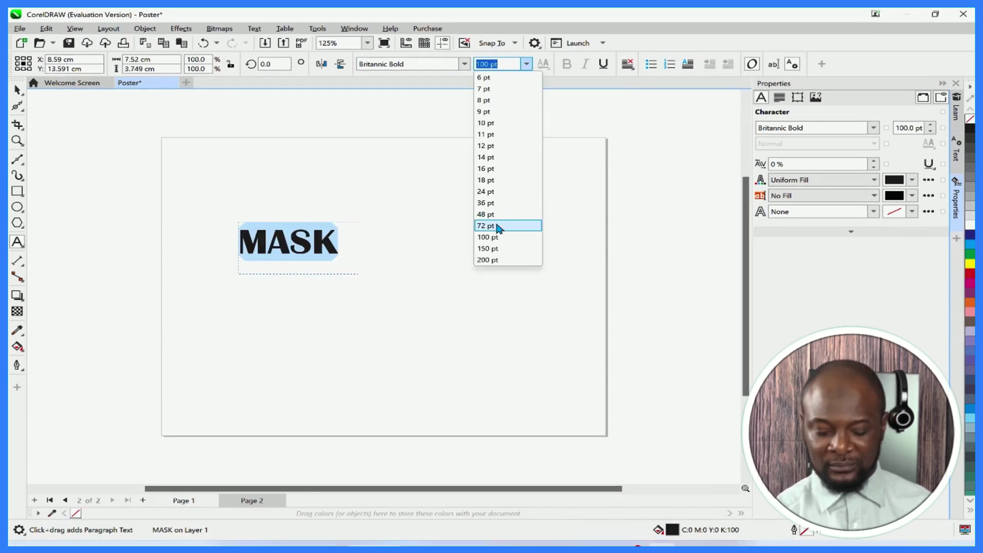
pyautogui.click(497, 226)
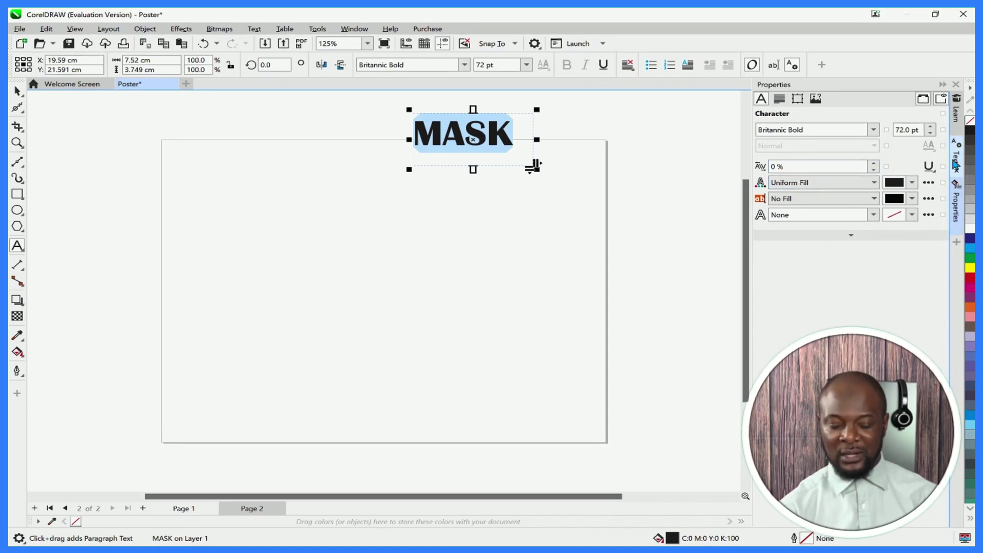
# - Show the Text docker with Character and Paragraph settings for MASK
pyautogui.click(956, 164)
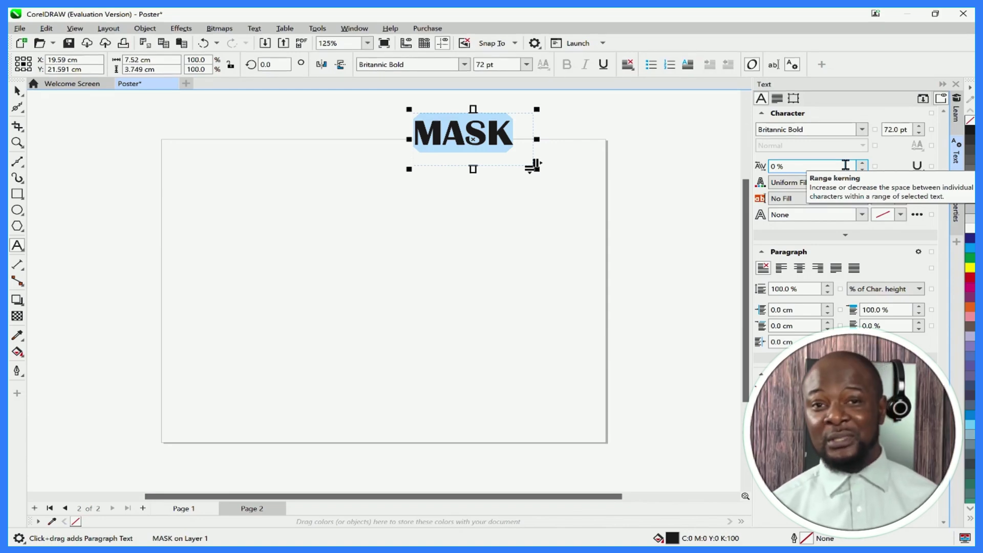
# - Unlock the toolbars, float and resize the toolbox, move it lower right, then close it
pyautogui.rightClick(18, 409)
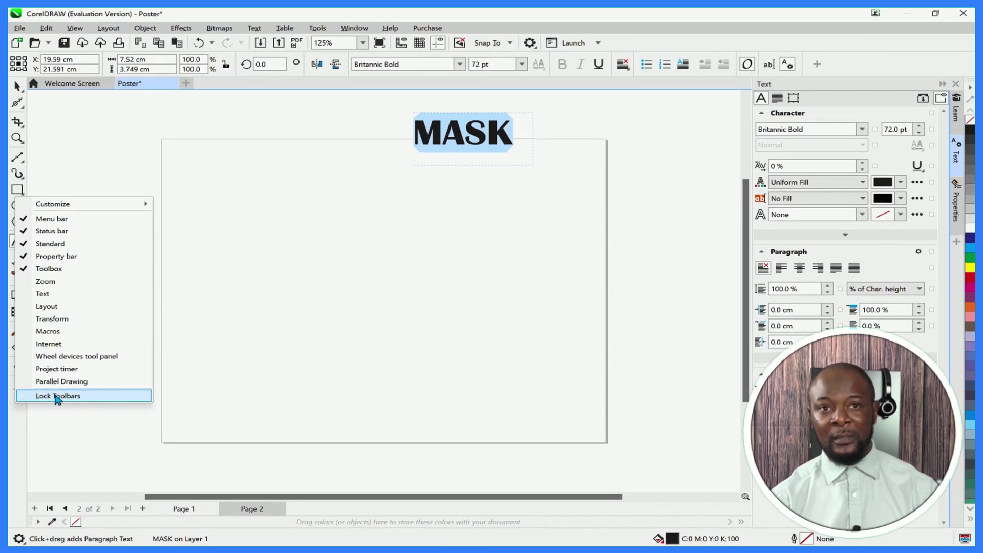
pyautogui.click(56, 395)
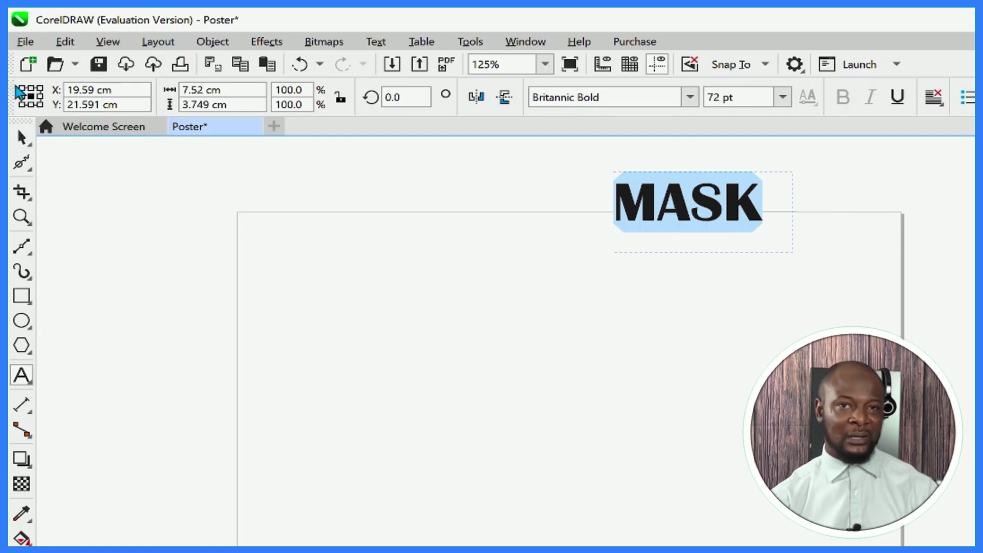
pyautogui.moveTo(20, 127); pyautogui.dragTo(185, 126)
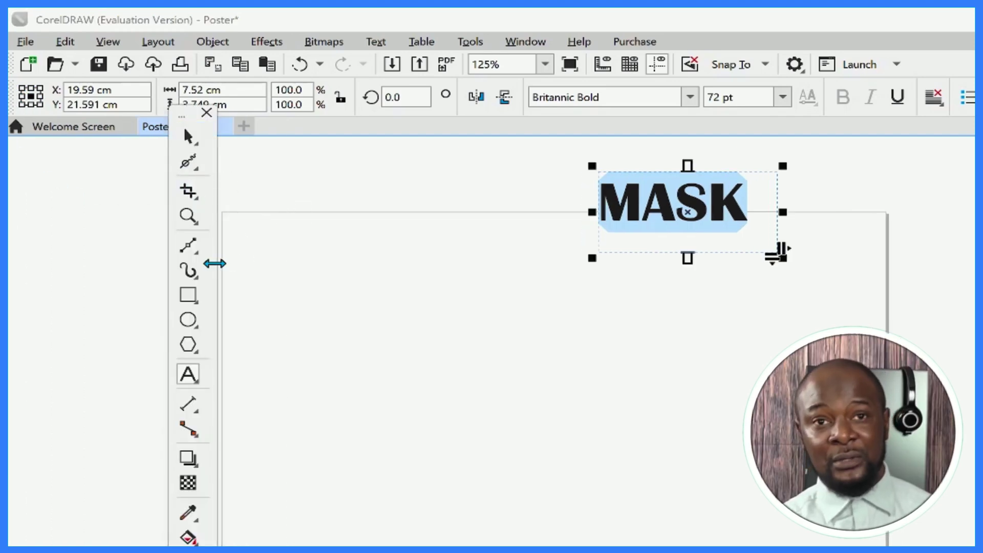
pyautogui.moveTo(213, 263); pyautogui.dragTo(460, 303)
pyautogui.moveTo(334, 112); pyautogui.dragTo(963, 542)
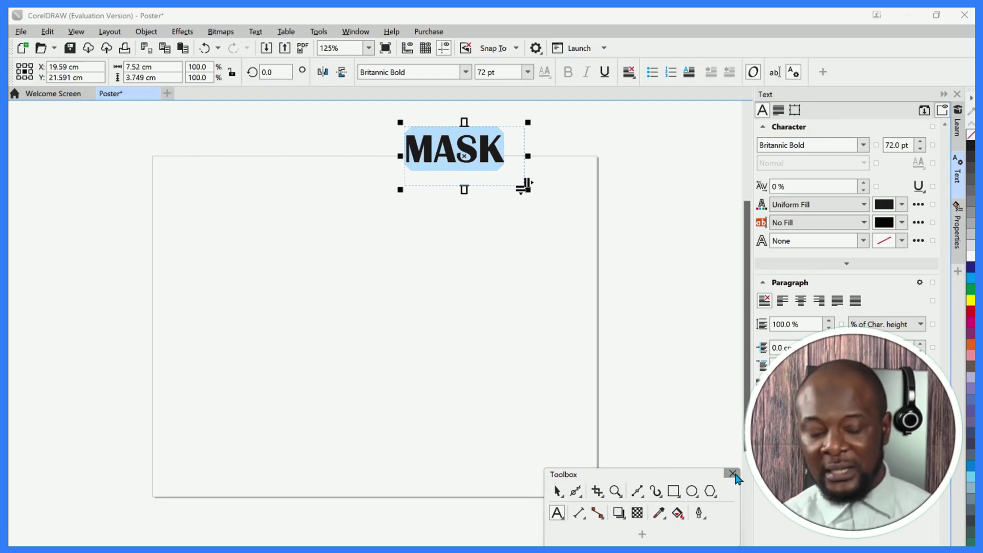
pyautogui.click(734, 474)
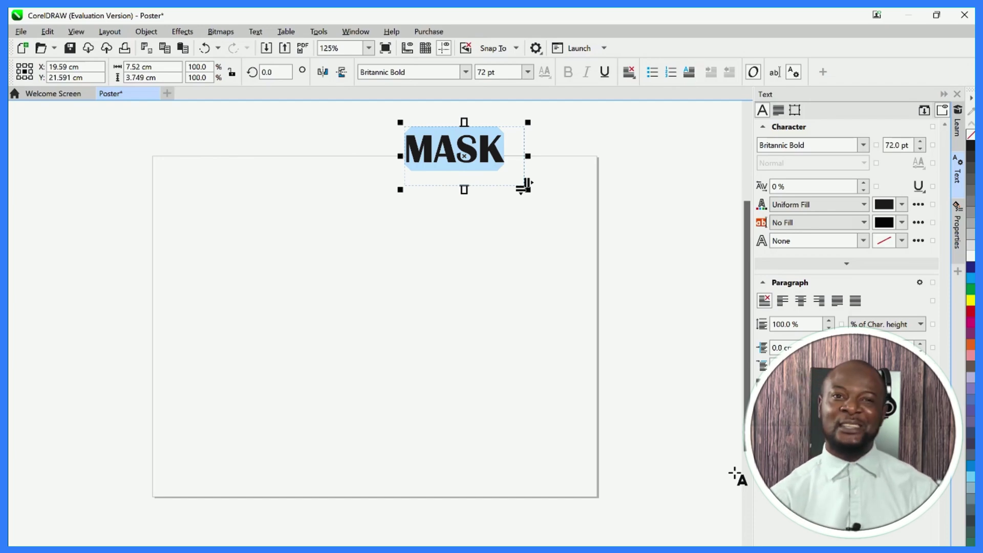
# - Restore the toolbox from Window > Toolbars > Toolbox
pyautogui.click(356, 32)
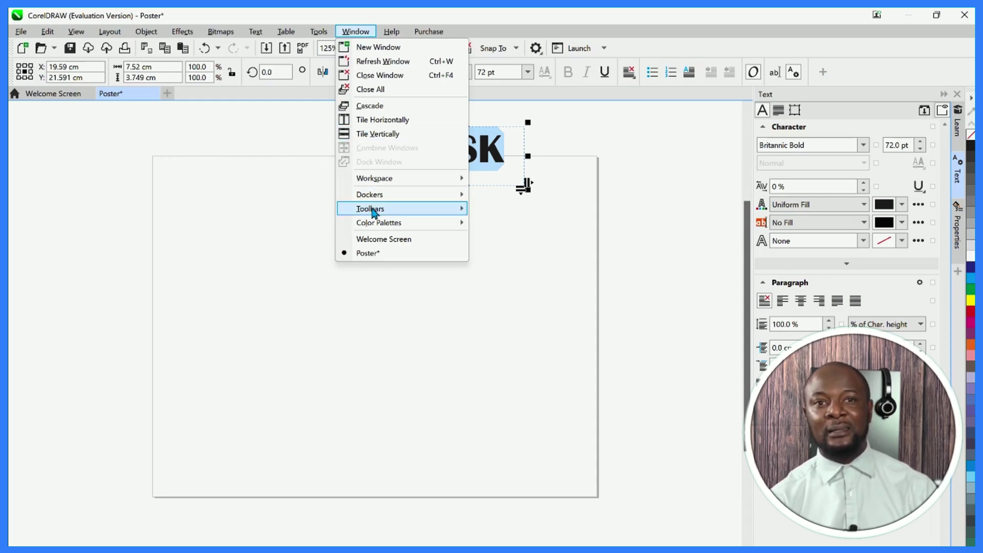
pyautogui.moveTo(373, 211)
pyautogui.click(503, 283)
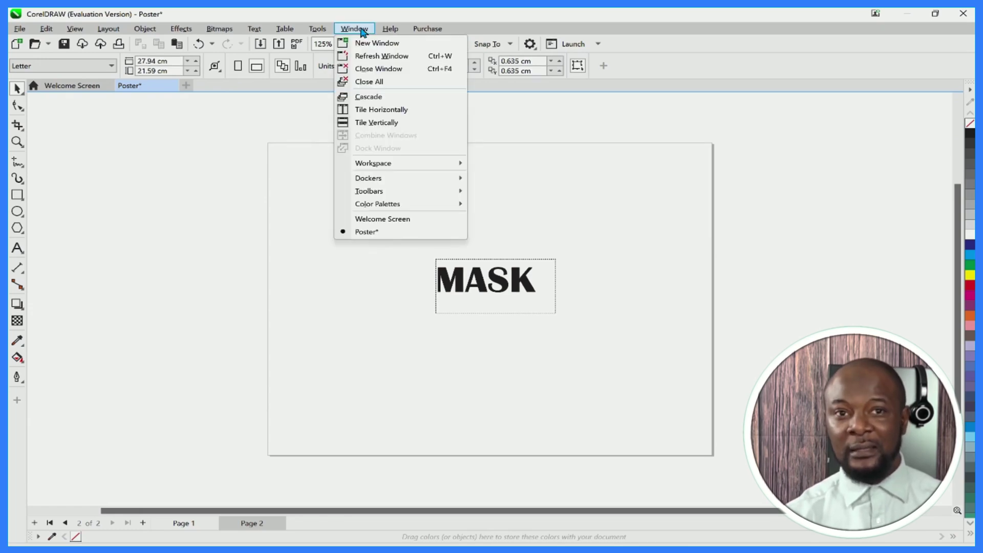
# - Open the Transform docker from Window > Dockers, showing Position X 0.0 cm, Y 0.0 cm
pyautogui.moveTo(401, 188)
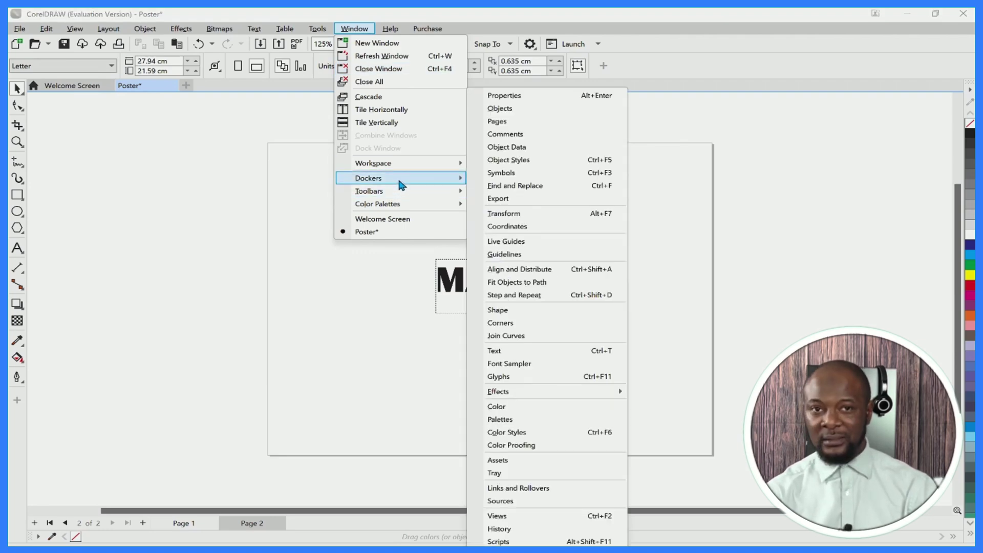
pyautogui.click(525, 216)
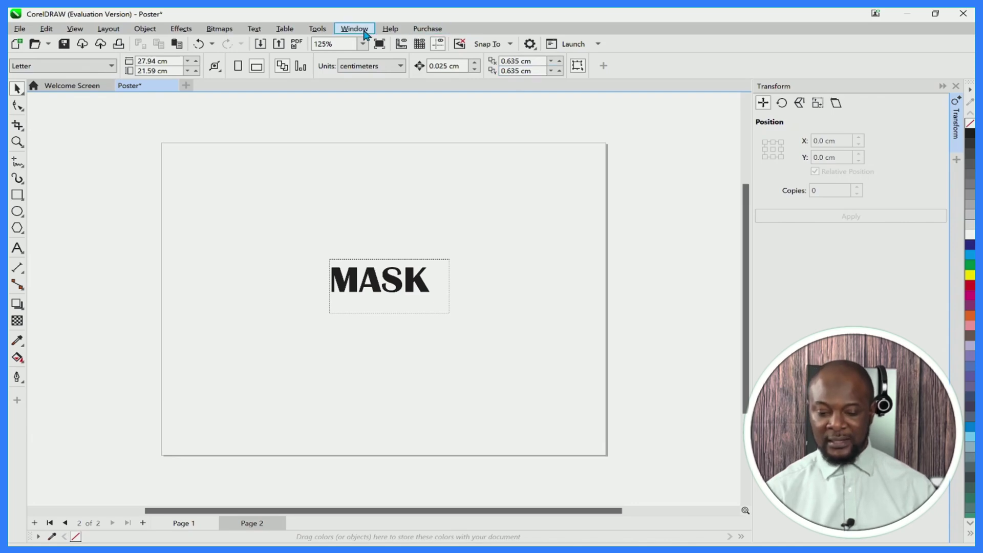
# - Open the Learn docker and select MASK to show hints on moving and scaling objects
pyautogui.click(361, 29)
pyautogui.moveTo(428, 178)
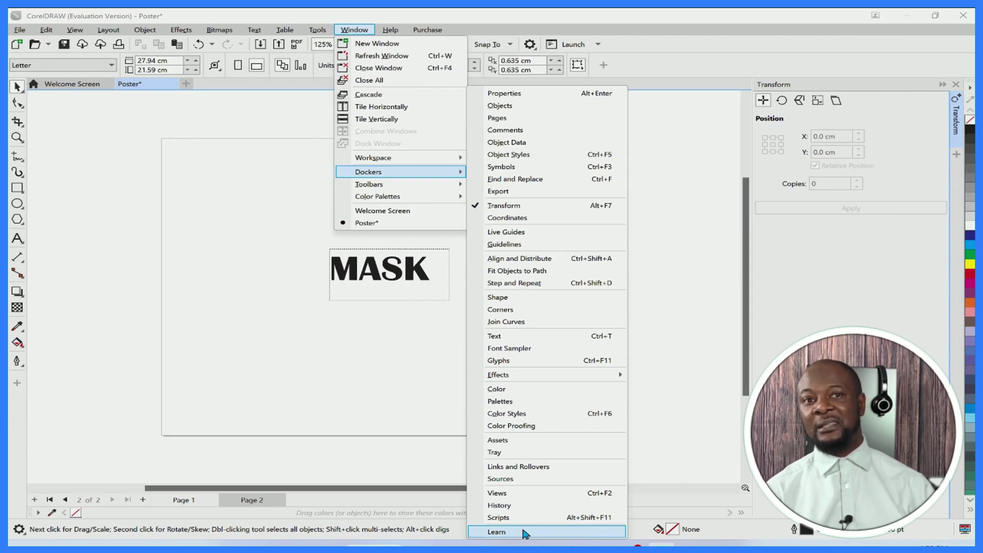
pyautogui.click(525, 533)
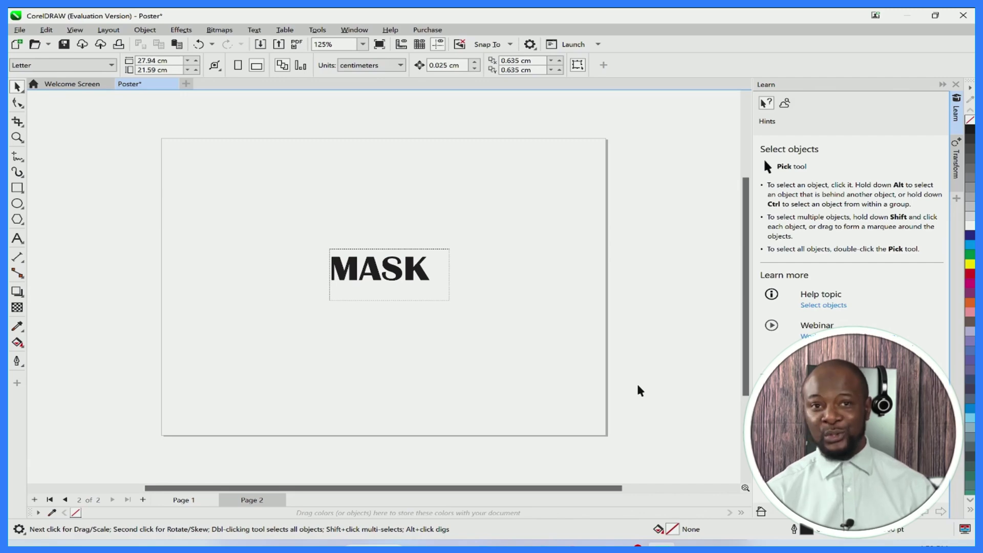
pyautogui.click(447, 276)
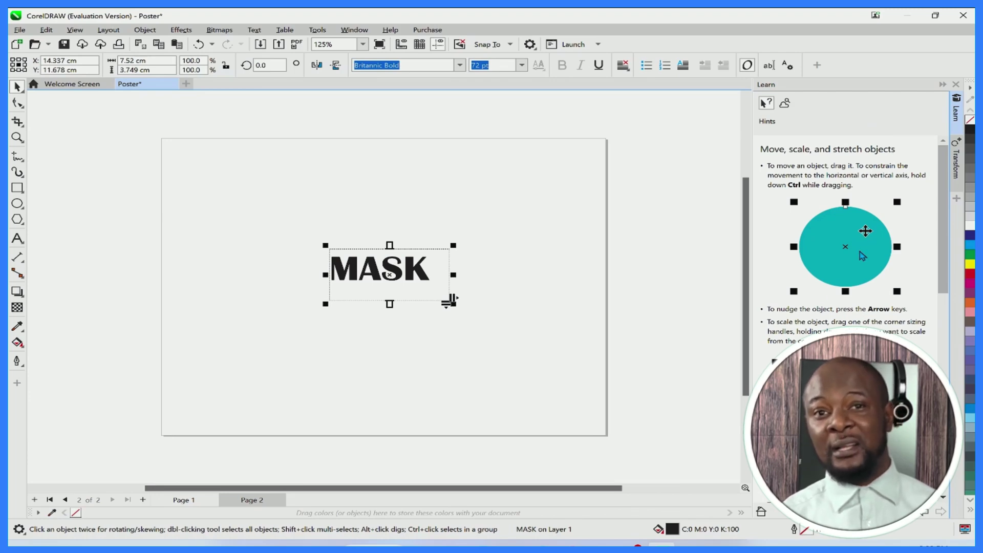
# - Add the Properties docker, showing MASK's Britannic Bold 72 pt Uniform Fill character settings
pyautogui.click(957, 164)
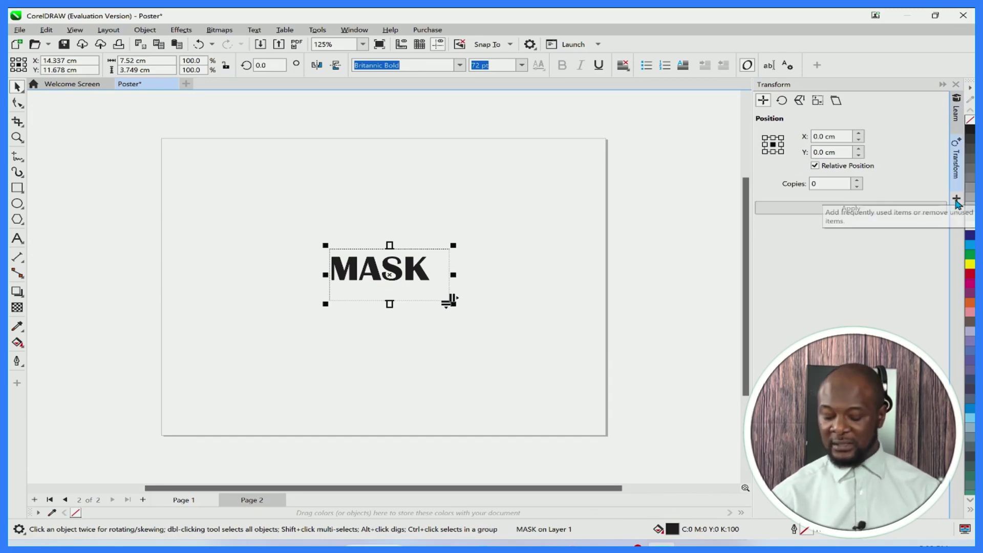
pyautogui.click(957, 201)
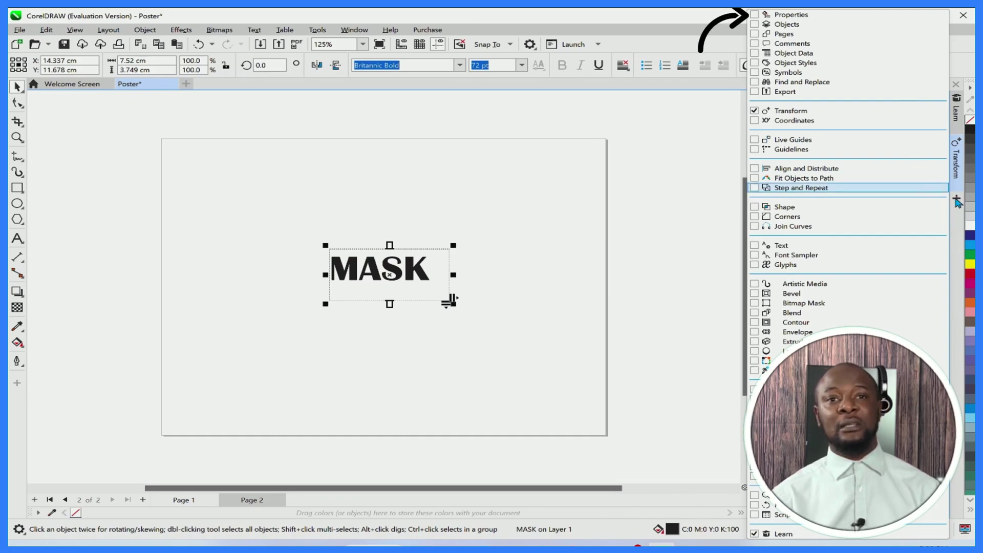
pyautogui.click(786, 15)
pyautogui.click(690, 192)
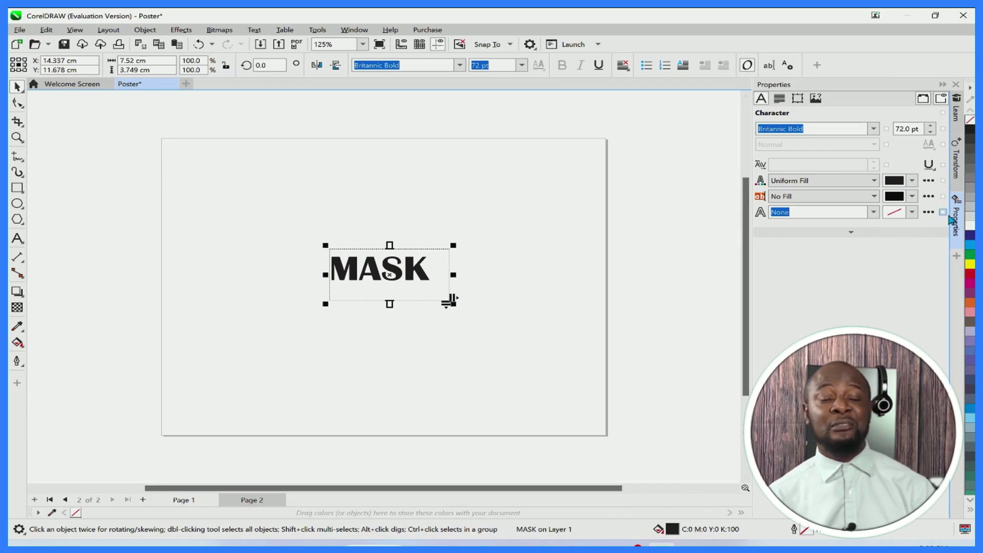
pyautogui.click(957, 220)
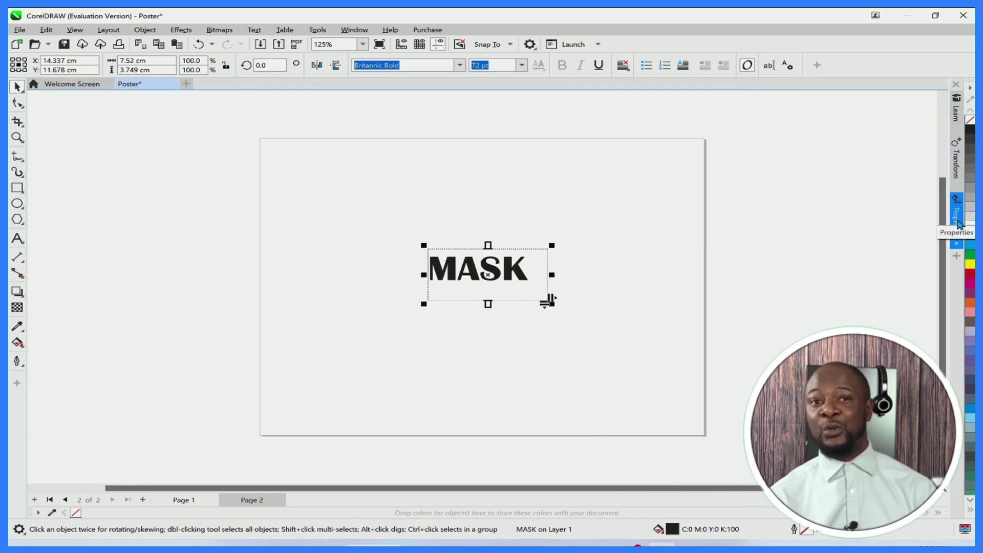
pyautogui.click(958, 223)
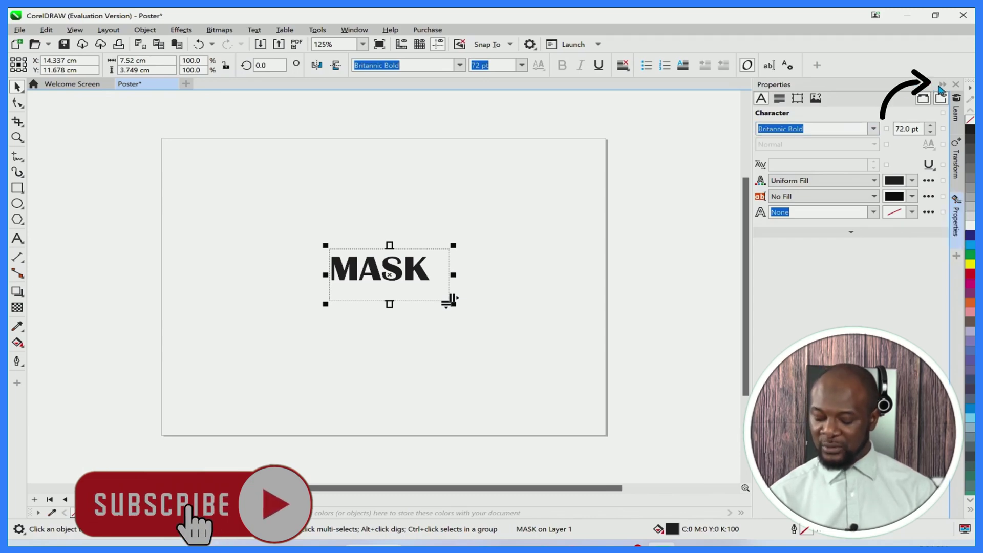
pyautogui.click(943, 85)
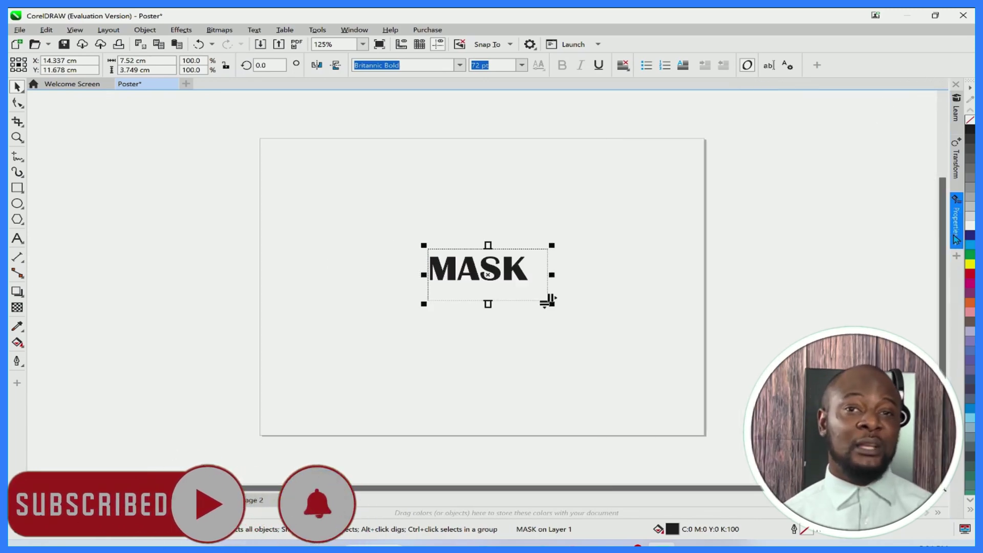
pyautogui.click(955, 246)
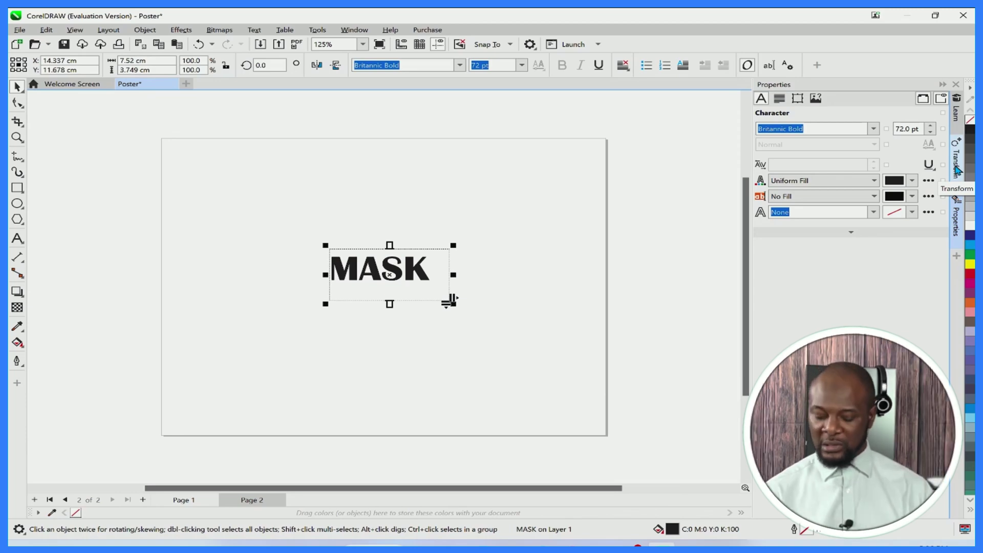
# - Move the Transform docker to the left edge, expand it, then close it
pyautogui.moveTo(958, 170); pyautogui.dragTo(28, 173)
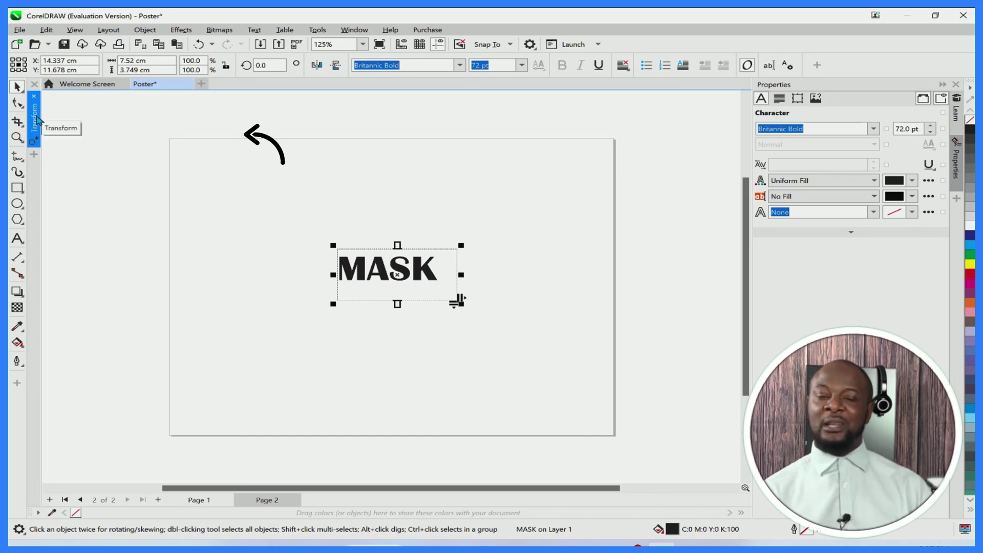
pyautogui.click(35, 120)
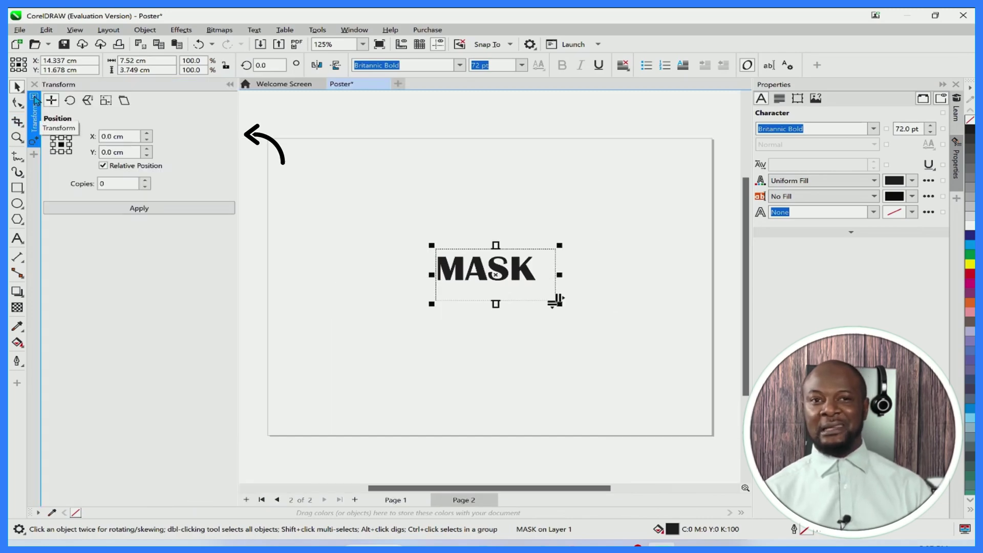
pyautogui.click(35, 84)
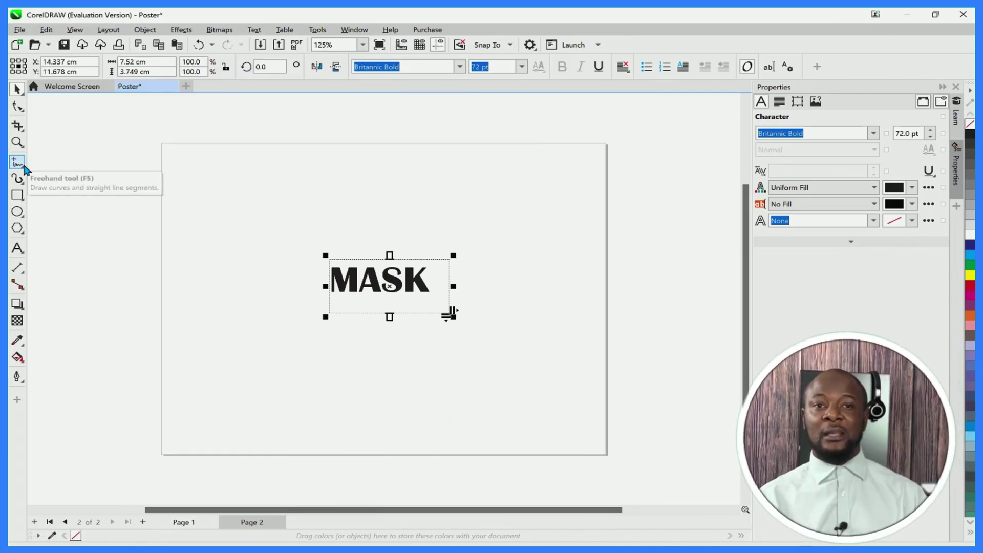
# - With the Freehand tool, draw a wavy line across the upper page and a straight line below
pyautogui.click(24, 185)
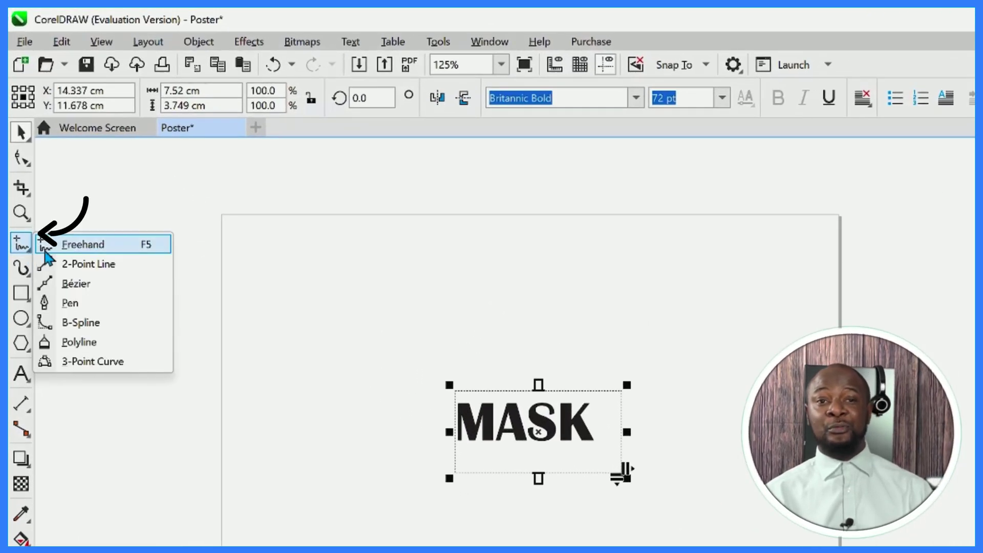
pyautogui.click(79, 246)
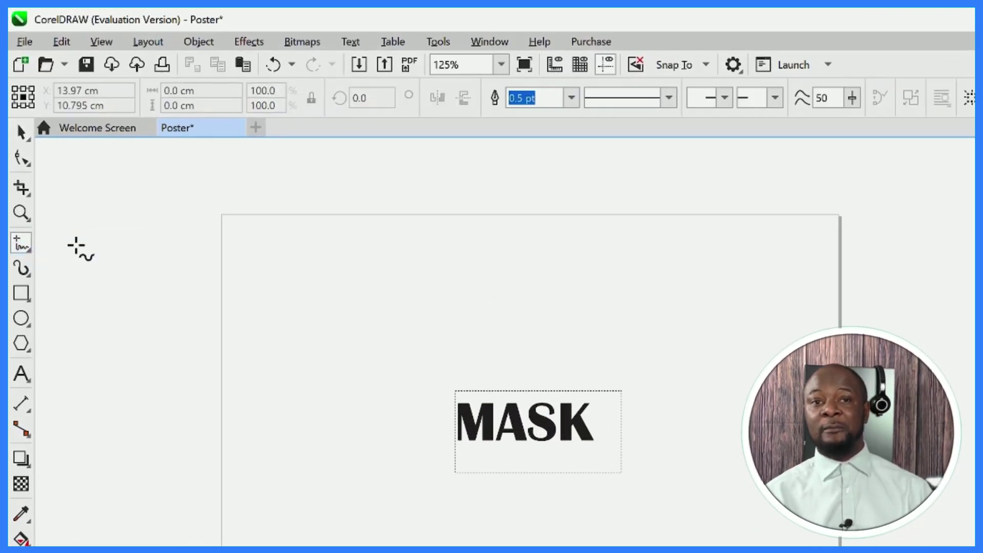
pyautogui.moveTo(294, 263); pyautogui.dragTo(656, 279)
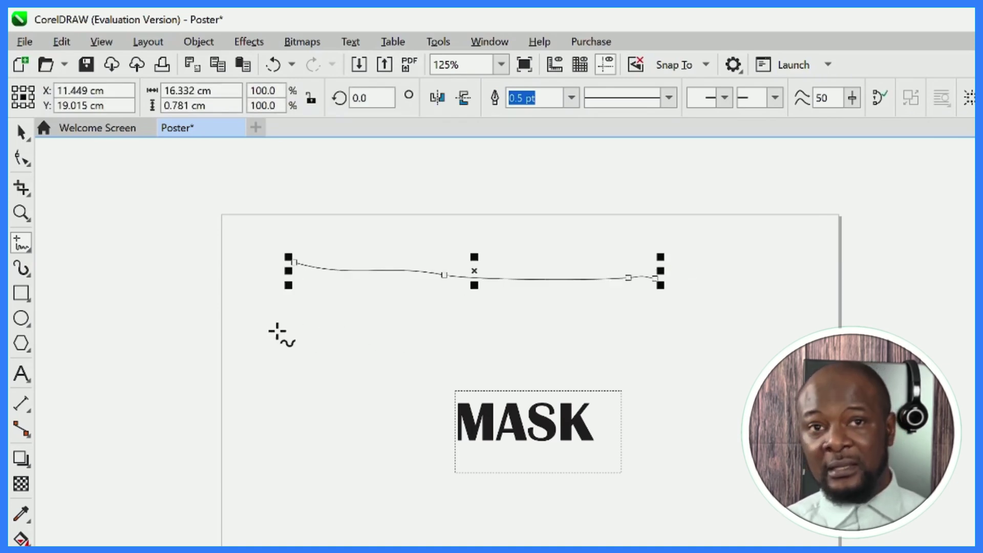
pyautogui.moveTo(286, 329); pyautogui.dragTo(677, 328)
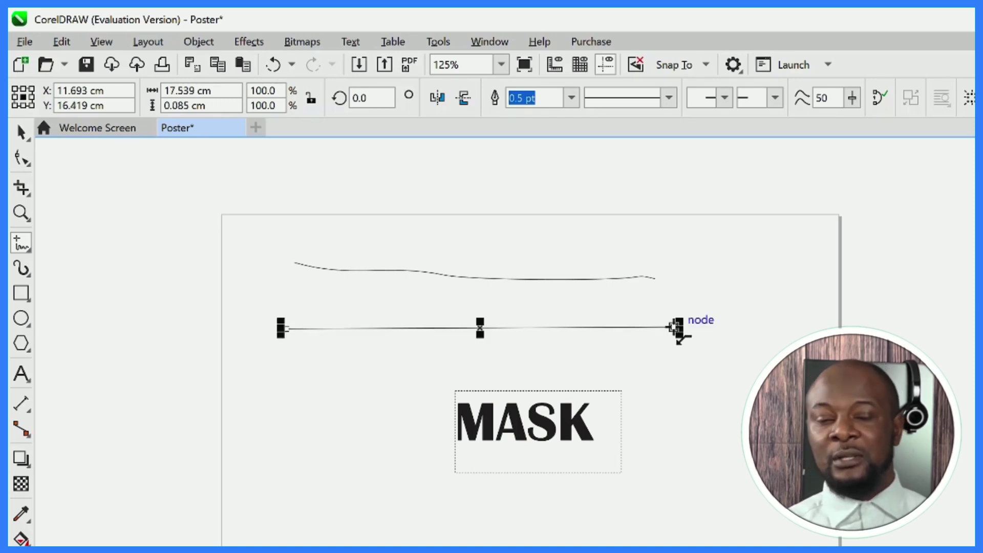
# - Set Freehand smoothing to 71, corner threshold to 3 and straight line threshold to 6
pyautogui.doubleClick(21, 243)
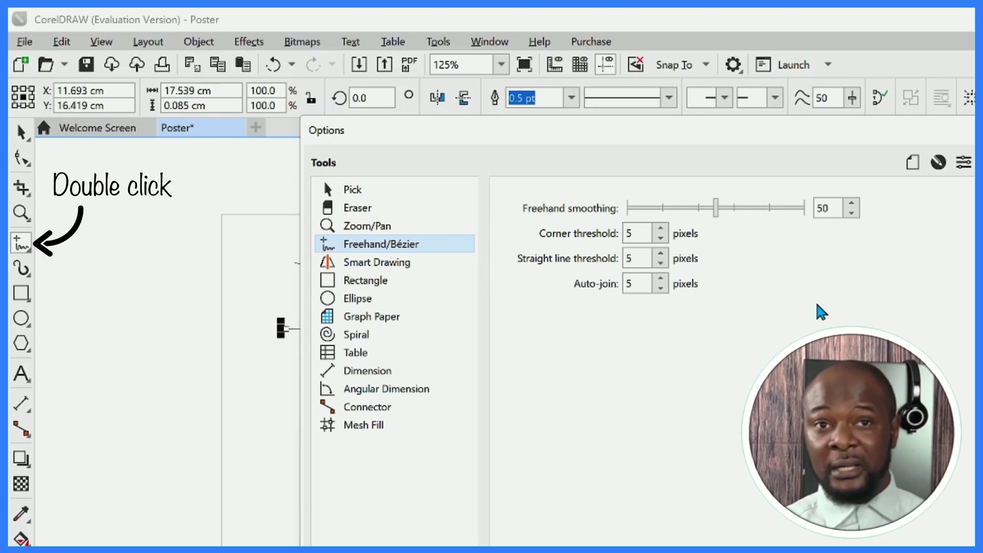
pyautogui.moveTo(716, 208); pyautogui.dragTo(753, 209)
pyautogui.click(662, 240)
pyautogui.click(661, 239)
pyautogui.click(661, 254)
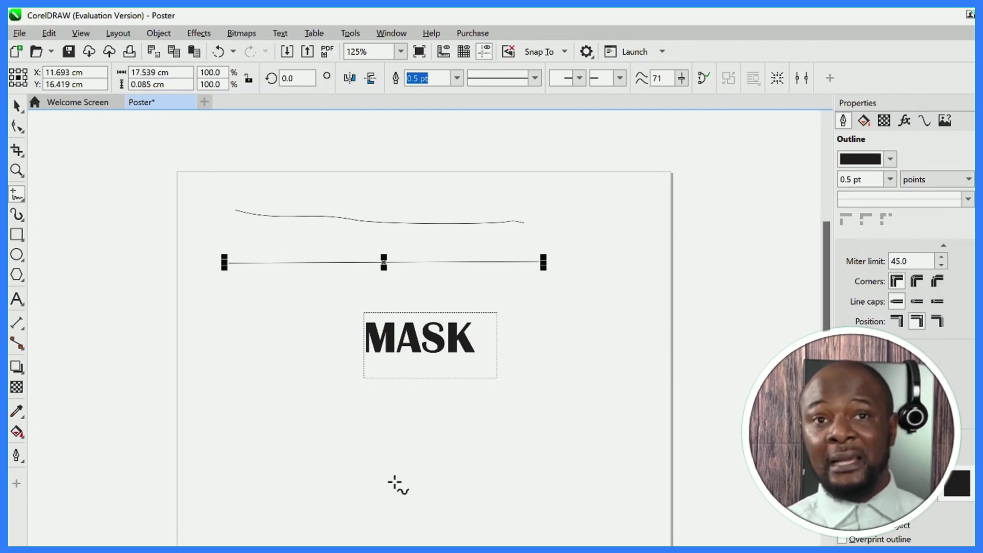
# - Enable Parallel Drawing and draw wavy and straight parallel line pairs plus a looping curve
pyautogui.click(802, 85)
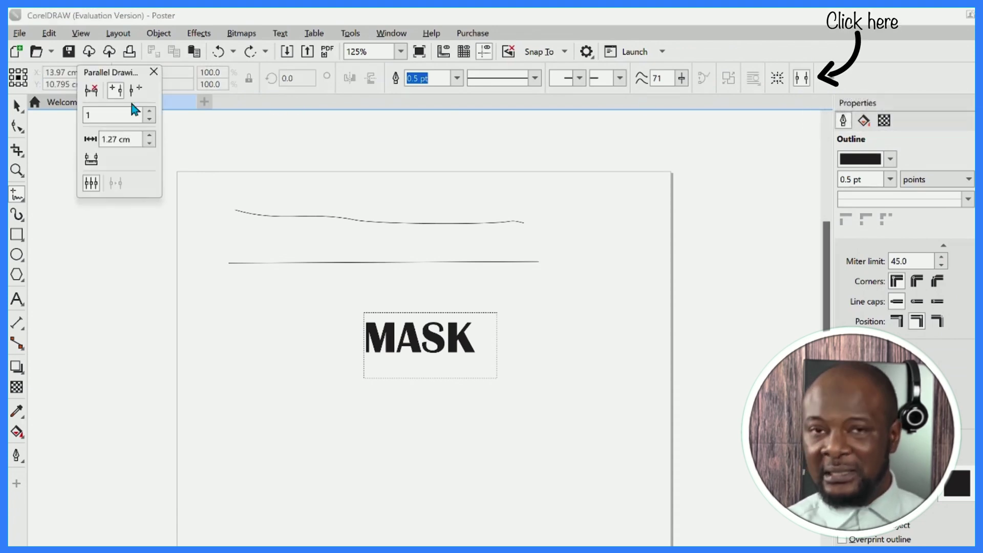
pyautogui.click(91, 92)
pyautogui.moveTo(240, 439)
pyautogui.mouseDown()
pyautogui.moveTo(360, 457)
pyautogui.moveTo(578, 459)
pyautogui.mouseUp()
pyautogui.moveTo(593, 505); pyautogui.dragTo(244, 506)
pyautogui.moveTo(573, 306)
pyautogui.mouseDown()
pyautogui.moveTo(623, 220)
pyautogui.moveTo(619, 395)
pyautogui.moveTo(636, 342)
pyautogui.mouseUp()
# - With Artistic Media, paint a zigzag brush stroke and a Stars sprayer stroke along the bottom
pyautogui.click(17, 214)
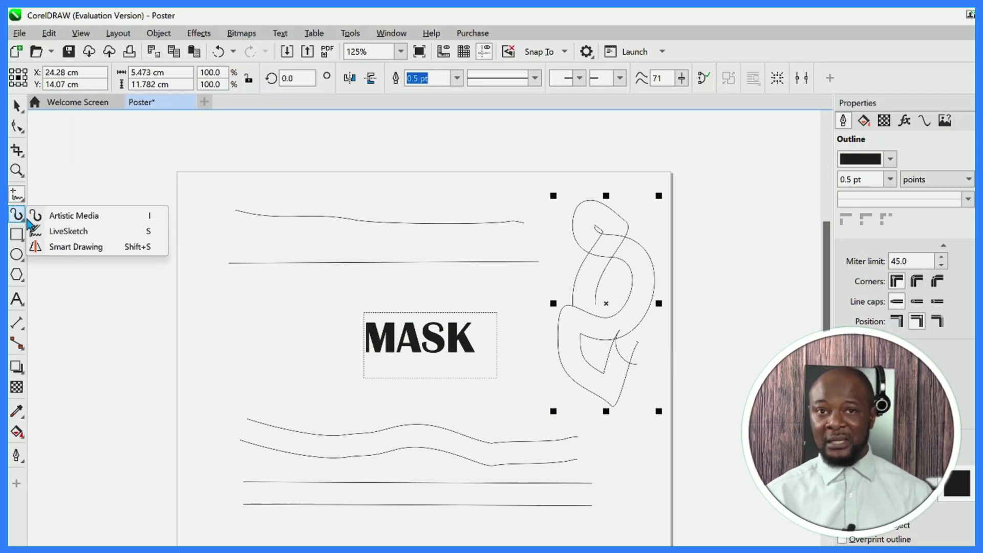
pyautogui.click(59, 215)
pyautogui.moveTo(203, 347); pyautogui.dragTo(497, 262)
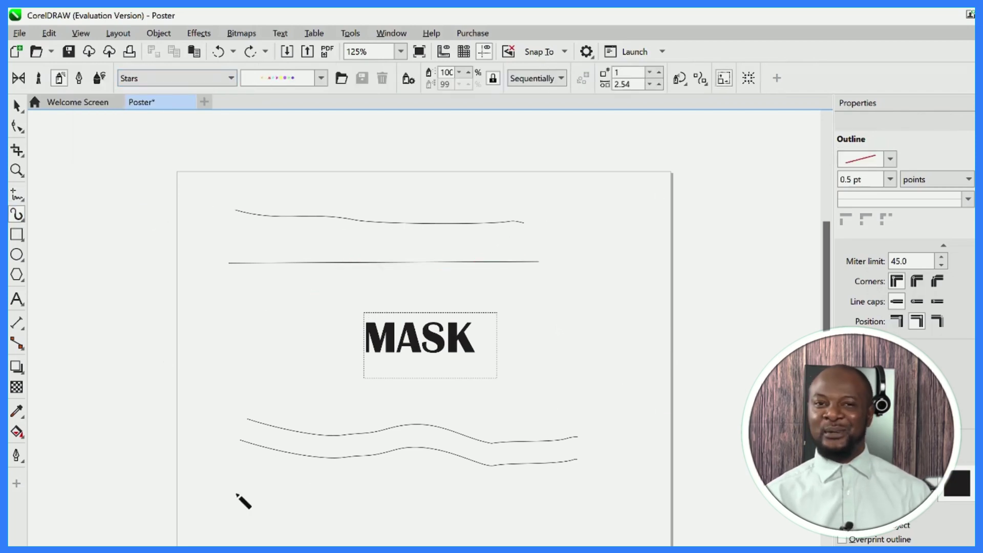
pyautogui.moveTo(241, 500); pyautogui.dragTo(597, 507)
# - Sketch a LiveSketch curve below the middle line
pyautogui.click(18, 215)
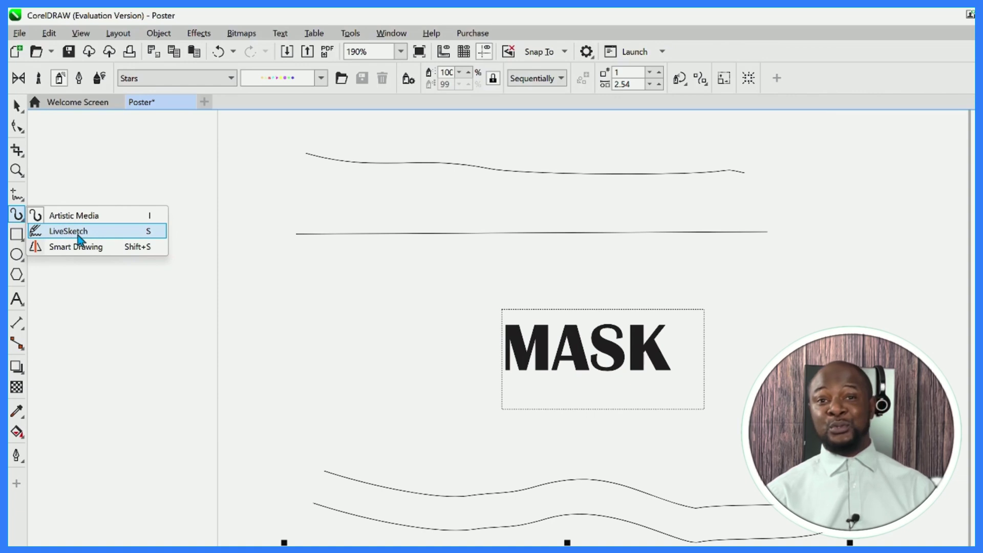
pyautogui.click(77, 236)
pyautogui.moveTo(330, 271)
pyautogui.mouseDown()
pyautogui.moveTo(652, 289)
pyautogui.moveTo(729, 272)
pyautogui.mouseUp()
# - With Smart Drawing, draw rough strokes, a triangle, a loop and a circle for shape recognition
pyautogui.click(24, 221)
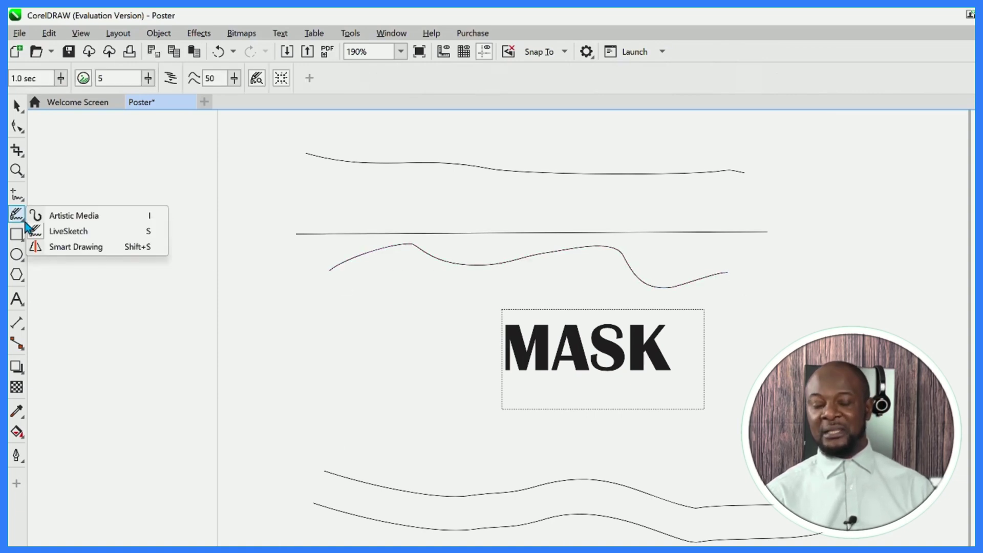
pyautogui.click(68, 251)
pyautogui.moveTo(348, 427)
pyautogui.mouseDown()
pyautogui.moveTo(528, 451)
pyautogui.moveTo(713, 458)
pyautogui.mouseUp()
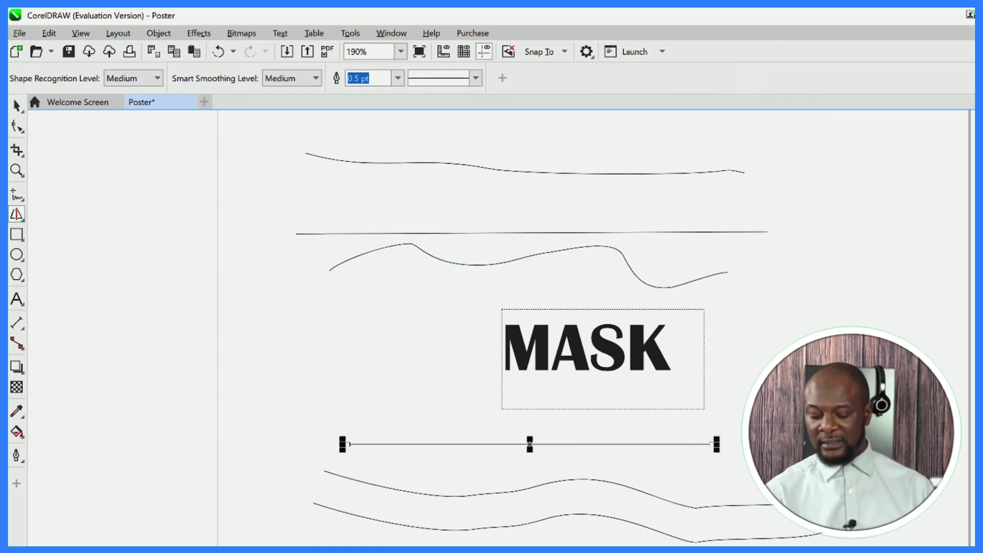
pyautogui.moveTo(821, 330); pyautogui.dragTo(897, 335)
pyautogui.moveTo(305, 309); pyautogui.dragTo(306, 324)
pyautogui.moveTo(239, 494); pyautogui.dragTo(247, 484)
# - Draw three-point curves along the page bottom, a J-shaped curve and a loop above MASK
pyautogui.click(17, 194)
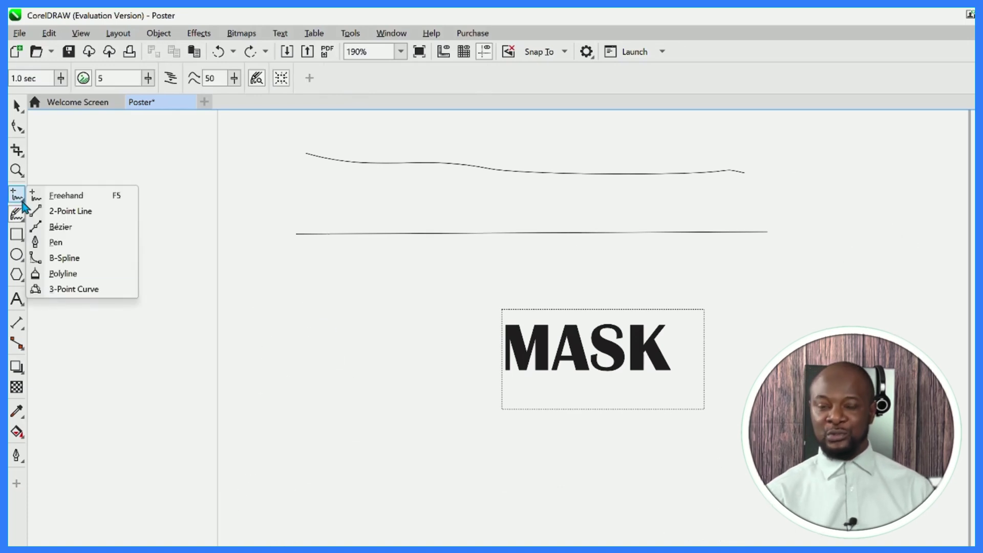
pyautogui.click(99, 293)
pyautogui.moveTo(363, 489); pyautogui.dragTo(621, 505)
pyautogui.click(621, 503)
pyautogui.moveTo(302, 280); pyautogui.dragTo(476, 181)
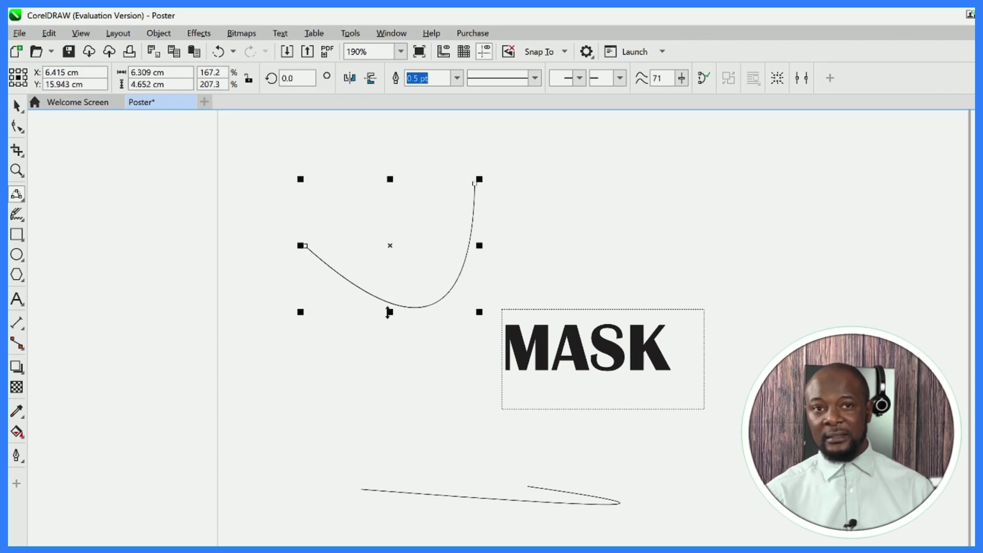
pyautogui.click(428, 373)
pyautogui.moveTo(425, 369); pyautogui.dragTo(647, 233)
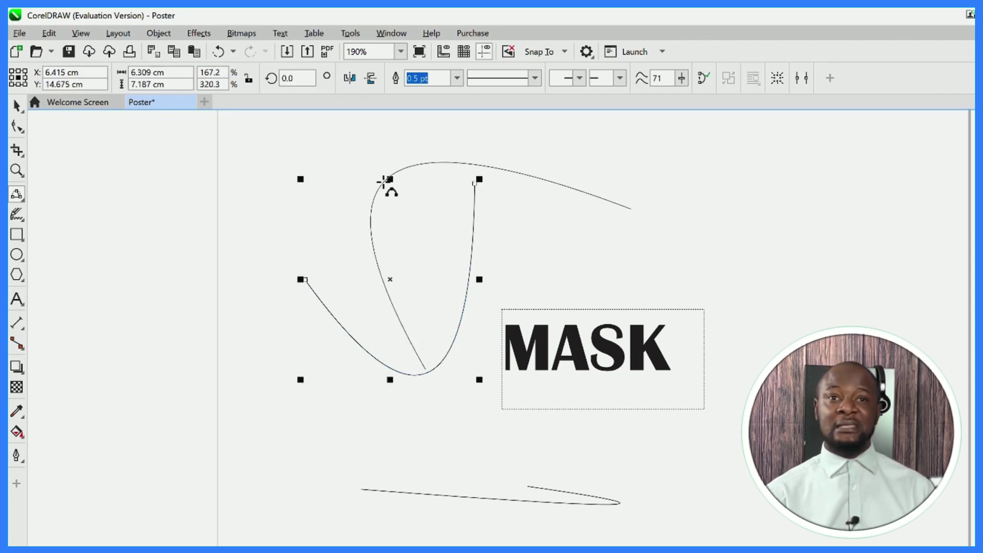
pyautogui.click(371, 197)
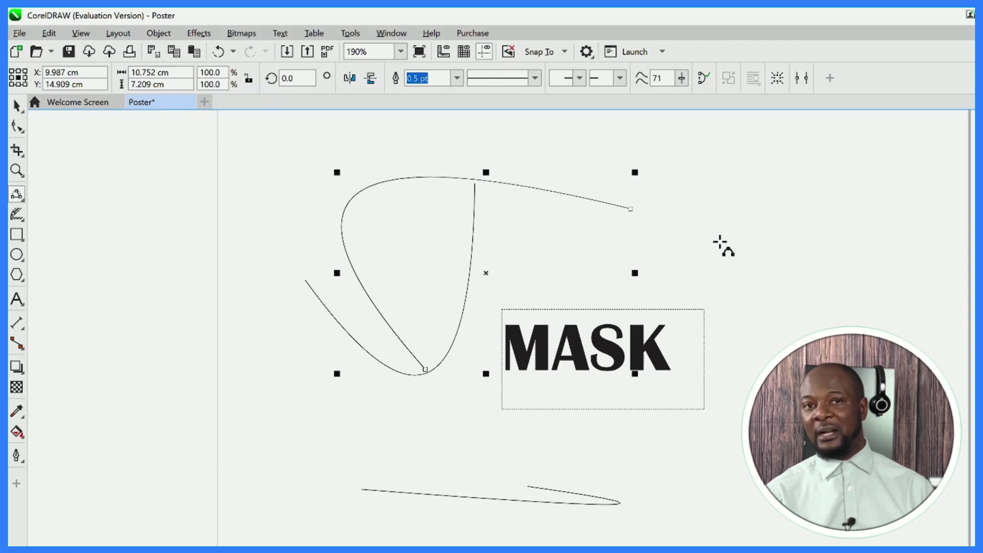
# - Add a curve right of MASK and an arch over it, then undo all the curves
pyautogui.moveTo(567, 444); pyautogui.dragTo(758, 439)
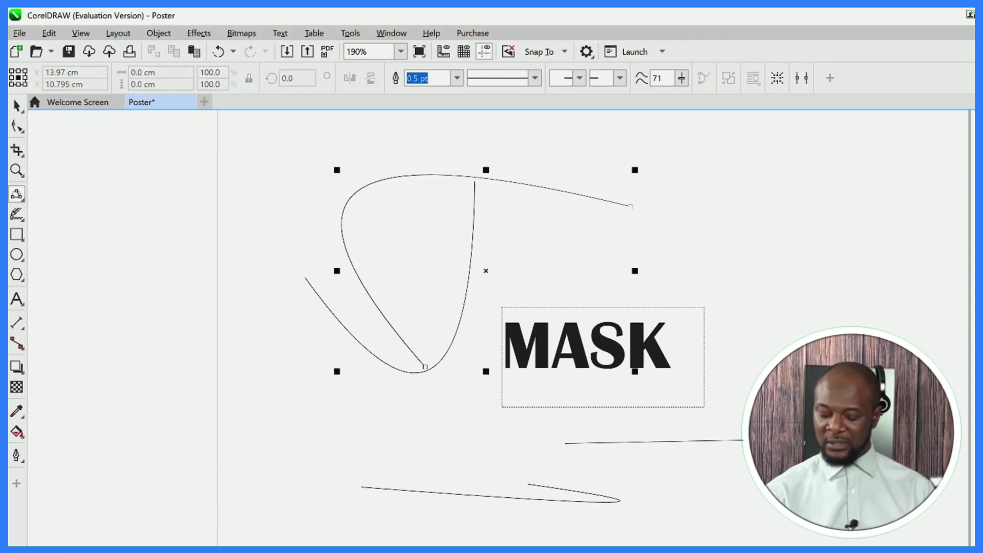
pyautogui.click(738, 421)
pyautogui.moveTo(739, 417); pyautogui.dragTo(786, 193)
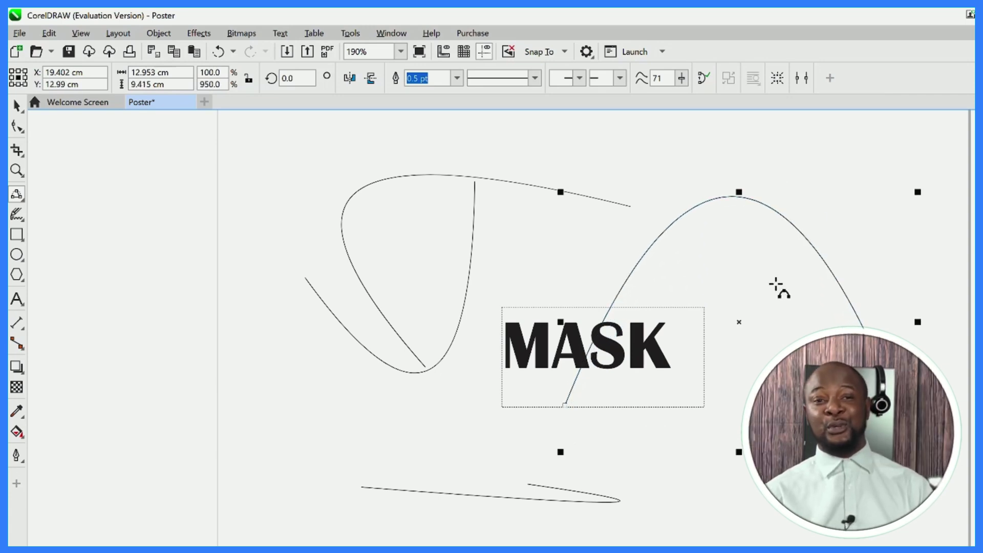
pyautogui.hotkey('ctrl', 'z')
pyautogui.hotkey('ctrl', 'z')
pyautogui.click(22, 198)
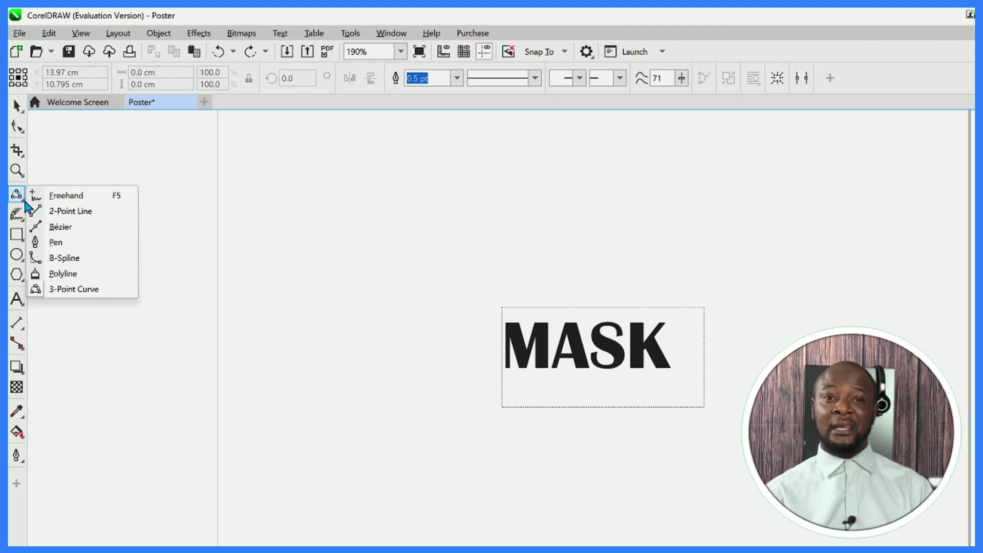
# - Start a B-spline curve above MASK, placing the control points of its outer loop
pyautogui.click(89, 259)
pyautogui.click(357, 305)
pyautogui.click(452, 235)
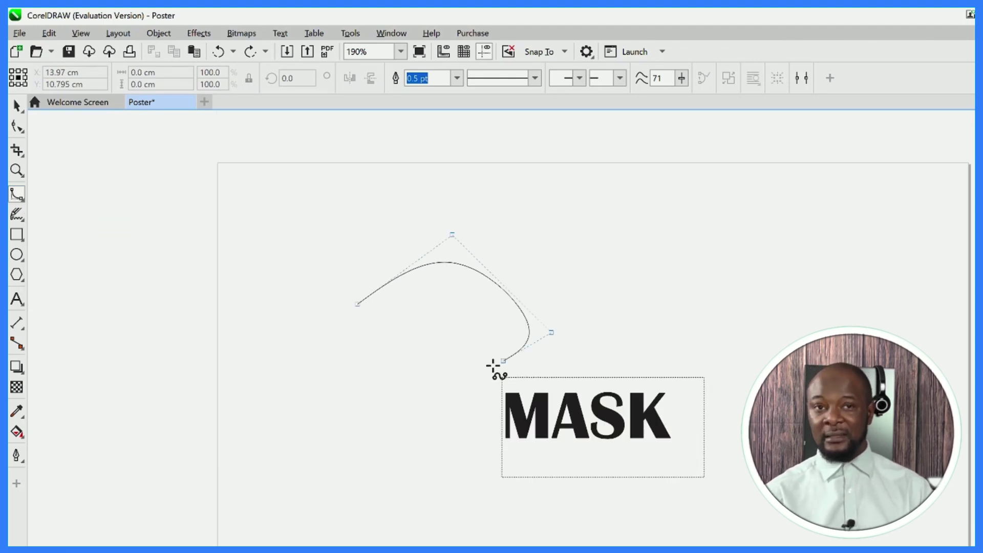
pyautogui.click(419, 385)
pyautogui.click(299, 359)
pyautogui.click(363, 311)
pyautogui.click(495, 314)
pyautogui.click(482, 336)
pyautogui.click(443, 354)
pyautogui.click(401, 361)
pyautogui.click(369, 342)
# - Add the inner spiral's control points and finish the curve
pyautogui.click(401, 321)
pyautogui.click(447, 311)
pyautogui.click(469, 323)
pyautogui.click(450, 337)
pyautogui.click(422, 341)
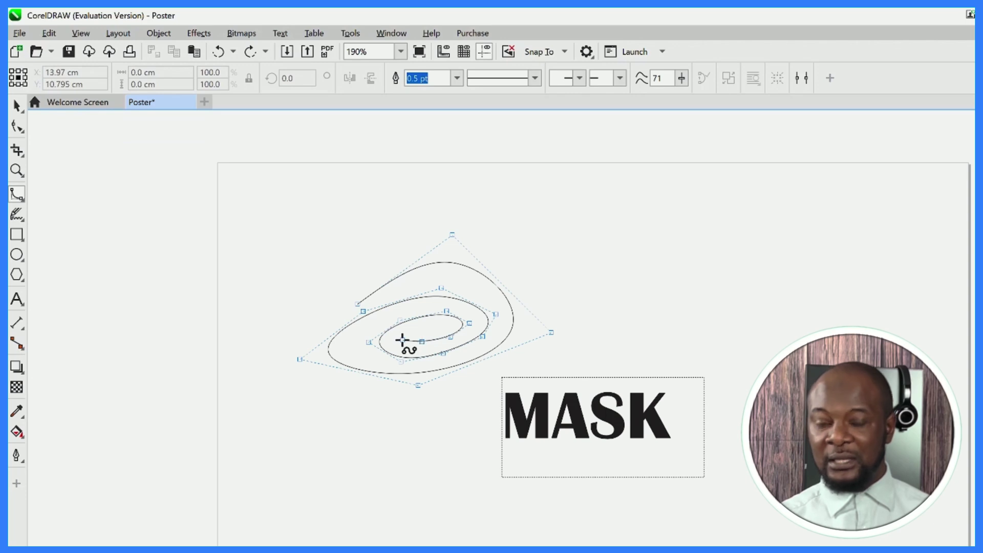
pyautogui.doubleClick(402, 339)
# - Enlarge the spiral to 155.5% and drag its nodes so the loops sweep wider across the text
pyautogui.click(17, 106)
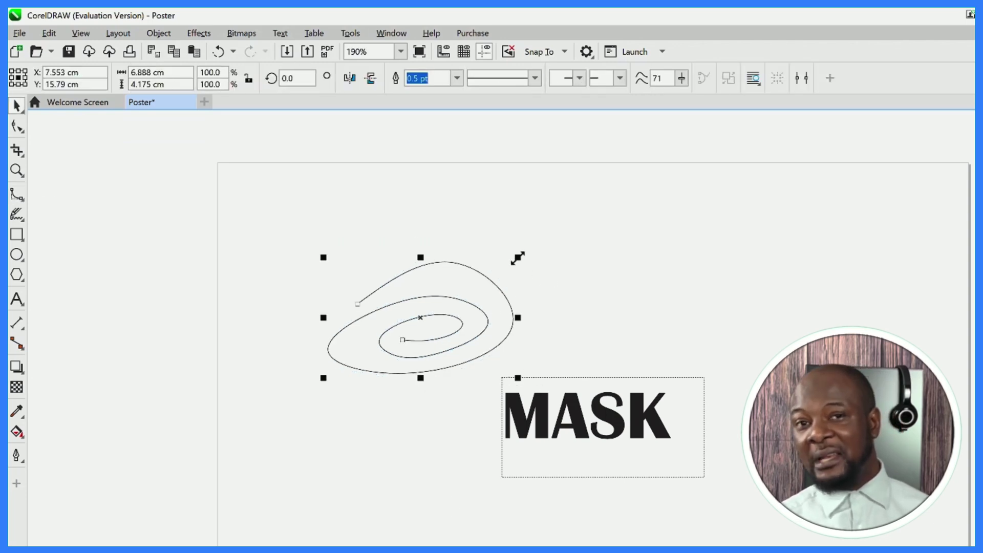
pyautogui.moveTo(518, 258); pyautogui.dragTo(620, 193)
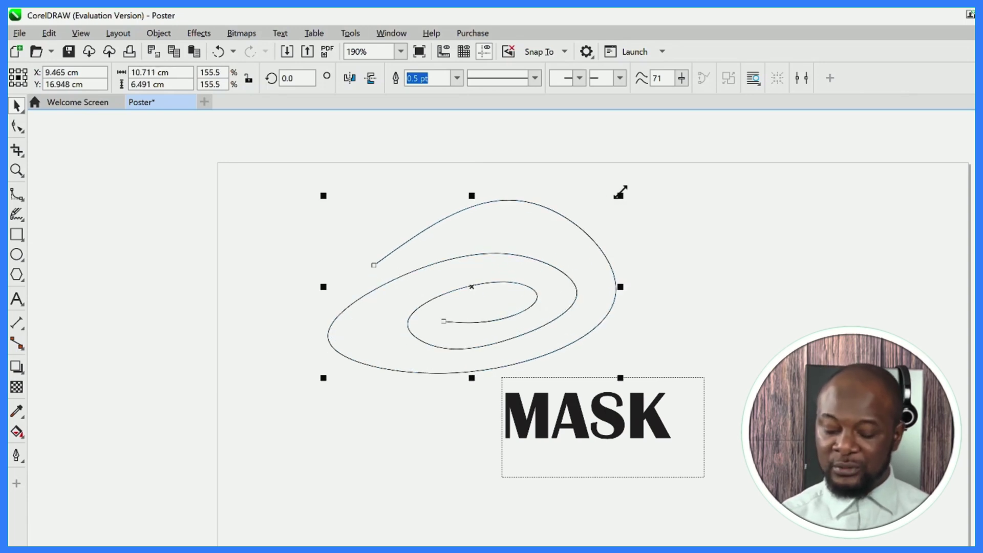
pyautogui.click(17, 127)
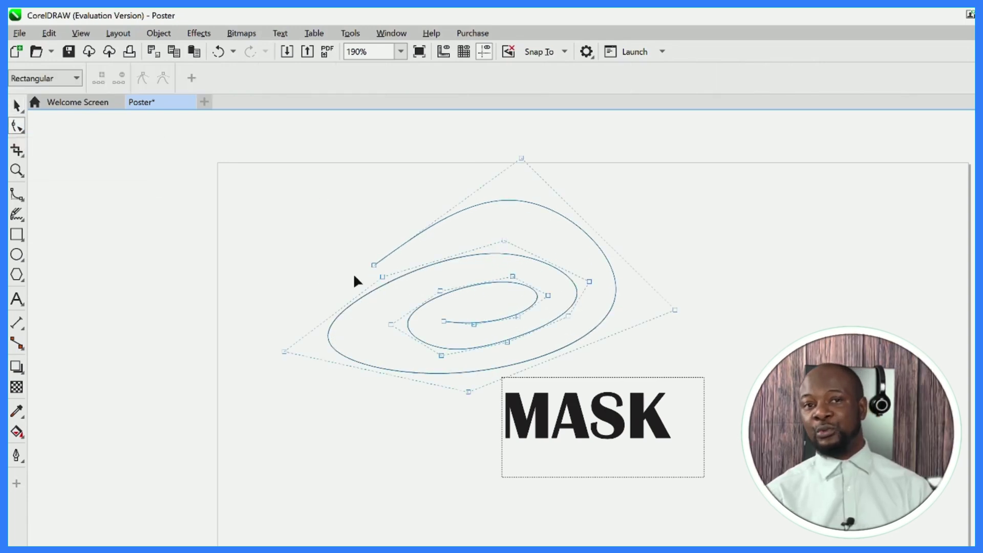
pyautogui.moveTo(374, 262); pyautogui.dragTo(317, 238)
pyautogui.moveTo(504, 241); pyautogui.dragTo(503, 211)
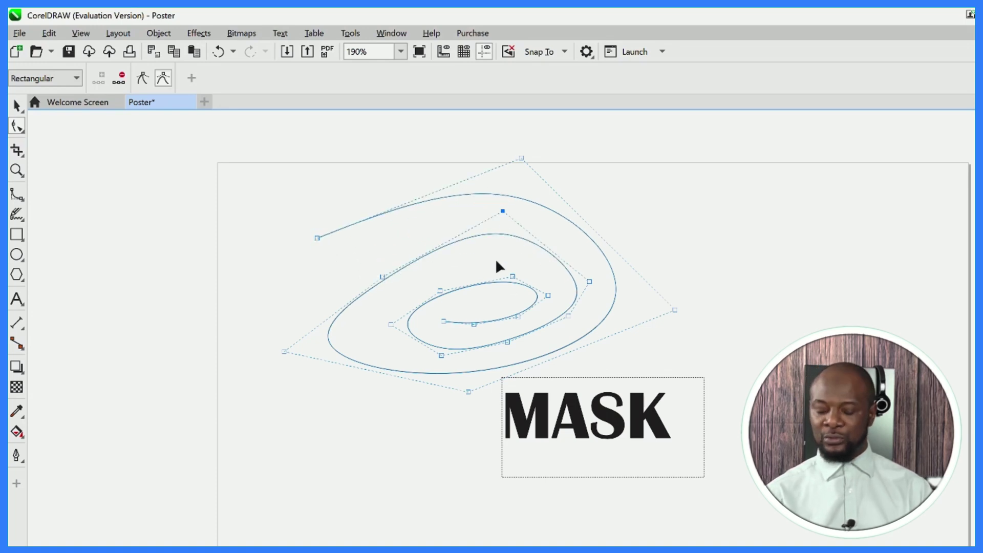
pyautogui.moveTo(441, 290); pyautogui.dragTo(406, 277)
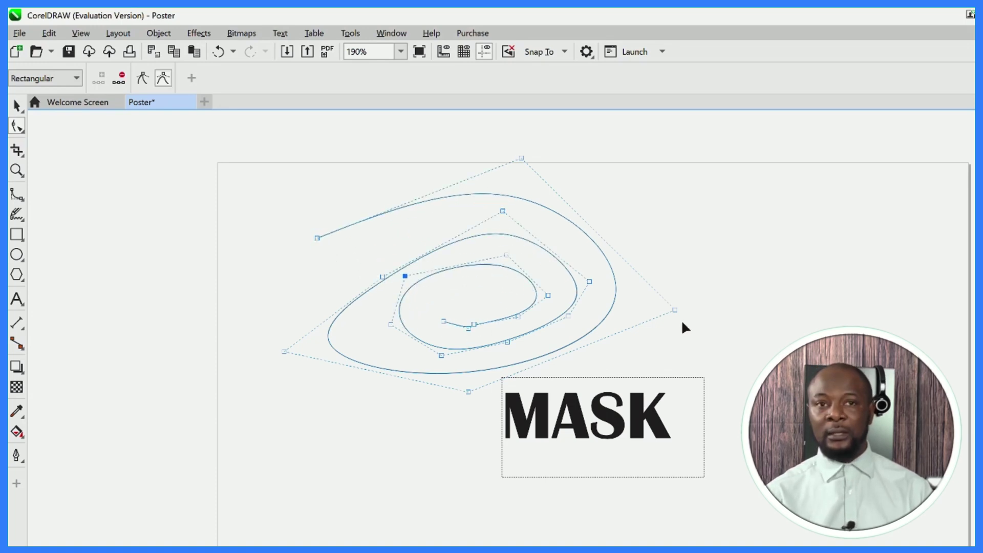
pyautogui.moveTo(468, 392); pyautogui.dragTo(463, 462)
pyautogui.moveTo(441, 356); pyautogui.dragTo(441, 389)
pyautogui.moveTo(507, 343); pyautogui.dragTo(567, 320)
pyautogui.click(759, 343)
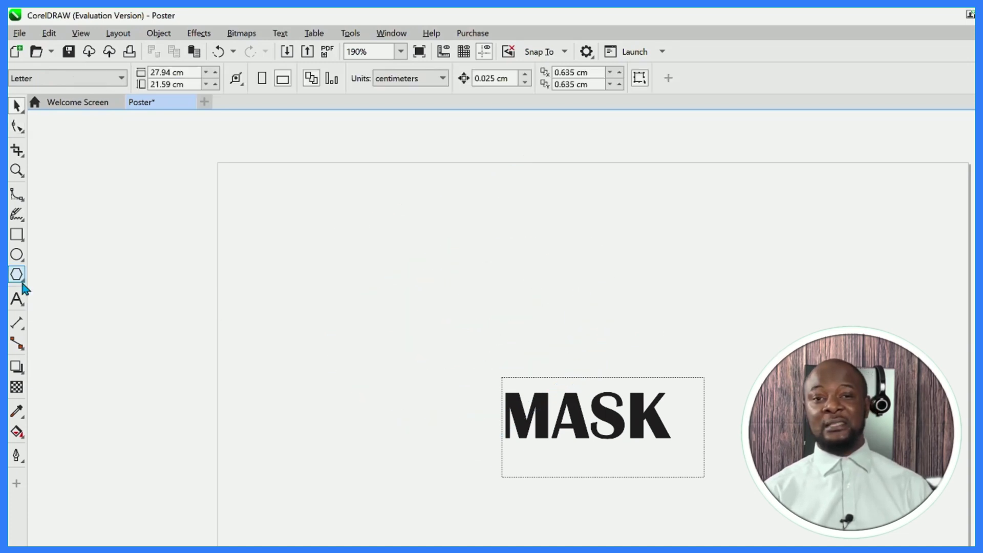
# - Draw a polygon around the MASK text, trying six and seven sides before settling on five
pyautogui.click(22, 283)
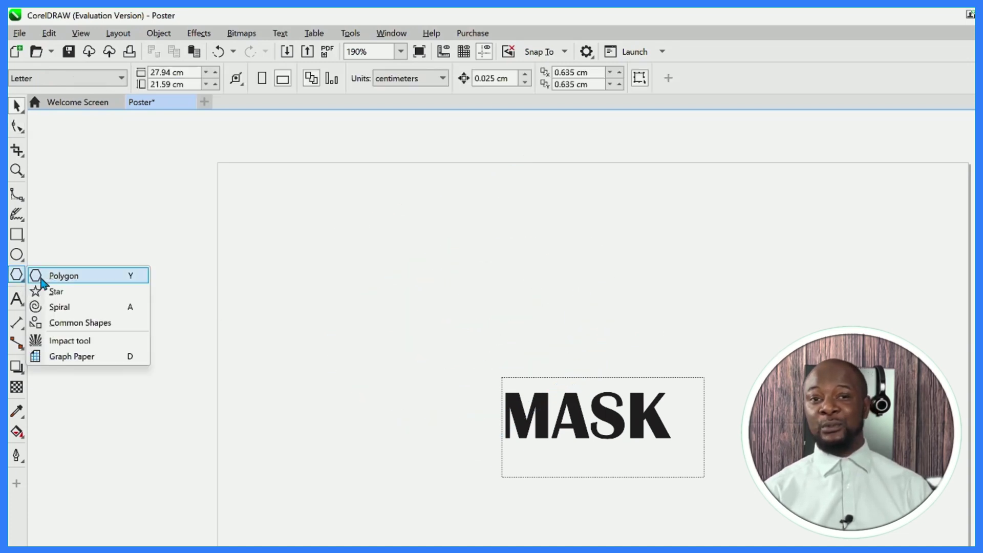
pyautogui.click(65, 277)
pyautogui.moveTo(367, 213); pyautogui.dragTo(765, 540)
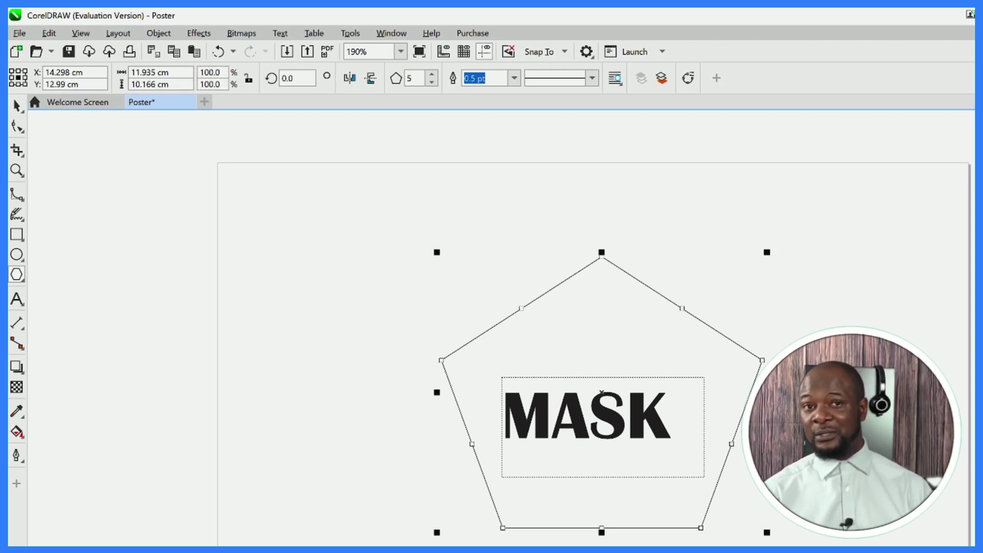
pyautogui.scroll(-3, 602, 359)
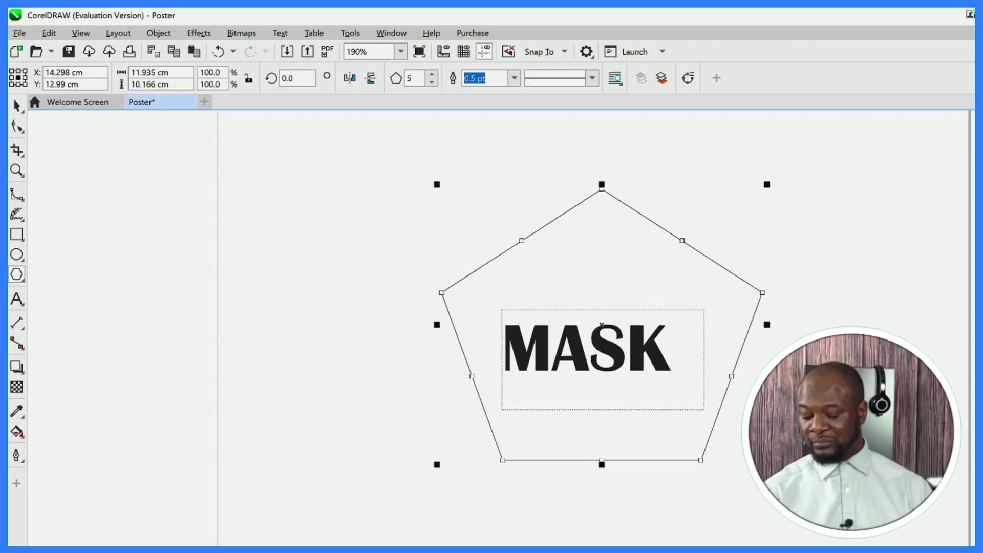
pyautogui.click(432, 75)
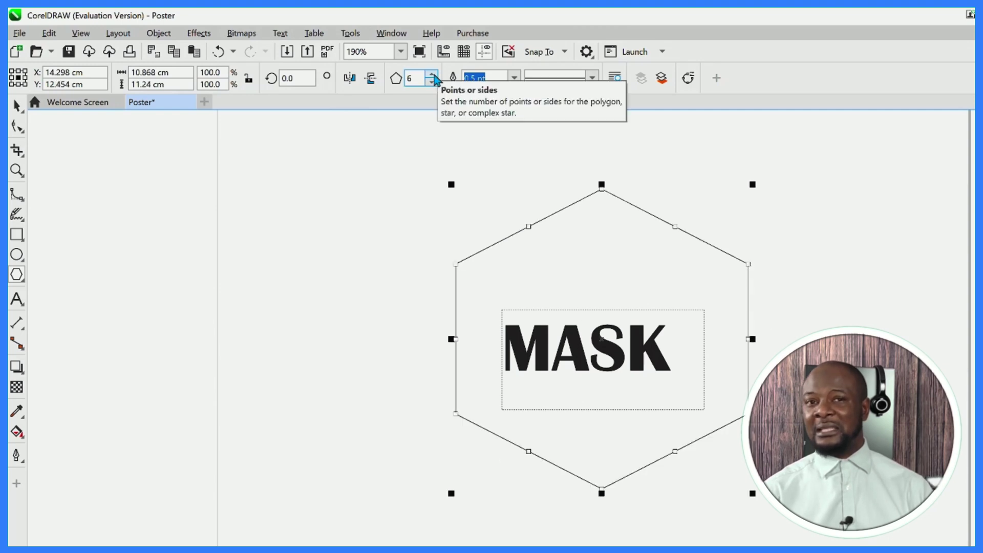
pyautogui.click(434, 75)
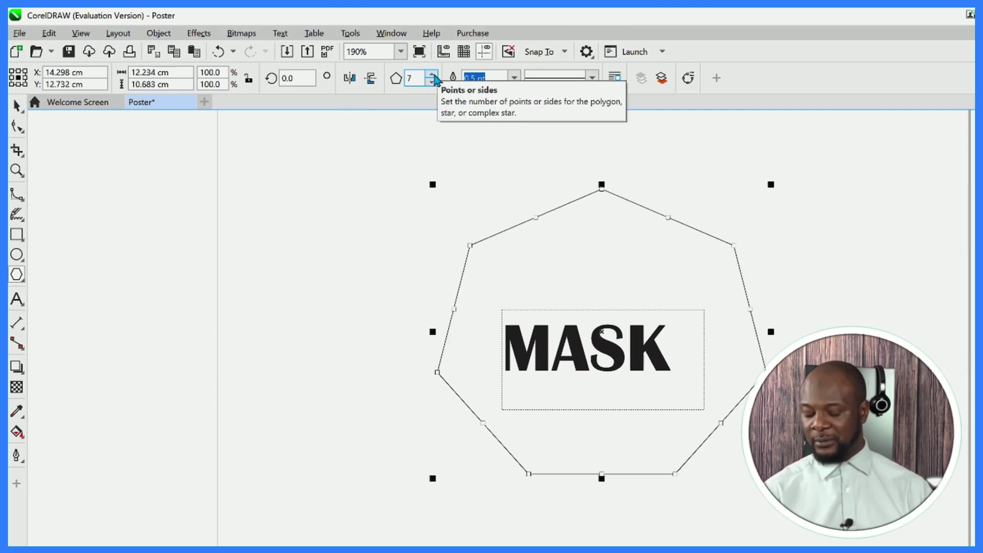
pyautogui.click(433, 81)
pyautogui.click(434, 81)
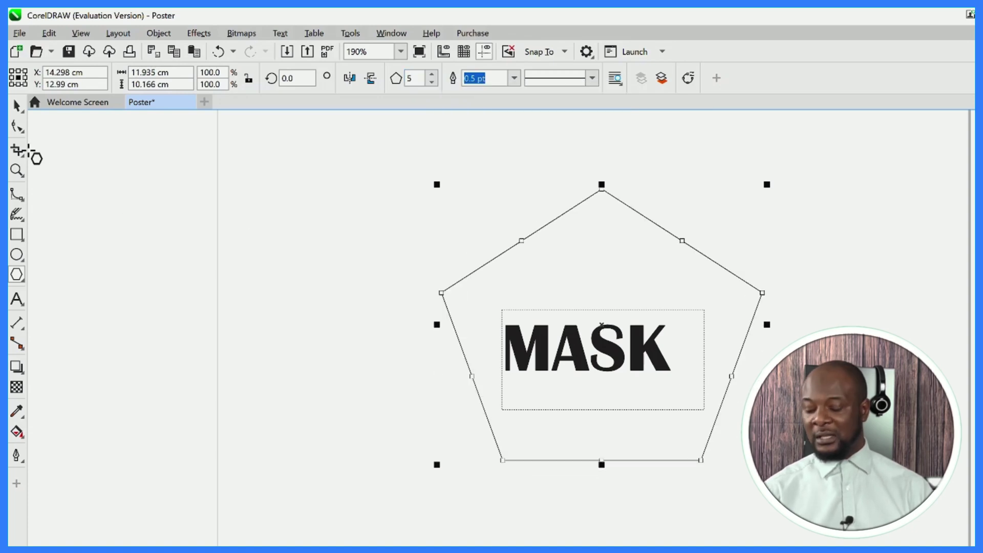
# - Add a node on the pentagon's top-left edge and pull it outward into a spike
pyautogui.click(18, 127)
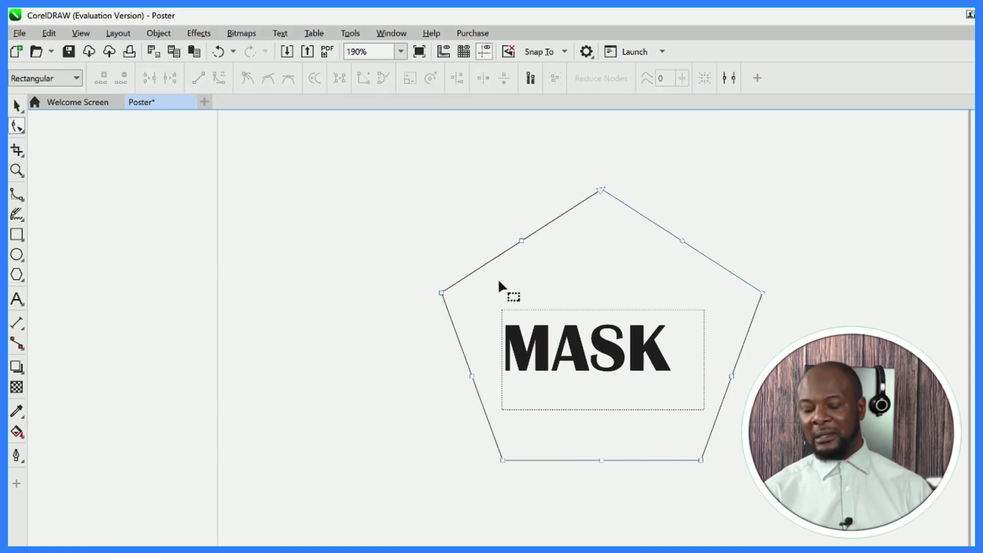
pyautogui.doubleClick(520, 236)
pyautogui.moveTo(521, 236); pyautogui.dragTo(652, 119)
# - Smear the outline's left, bottom, right and upper-right edges into curves
pyautogui.click(23, 131)
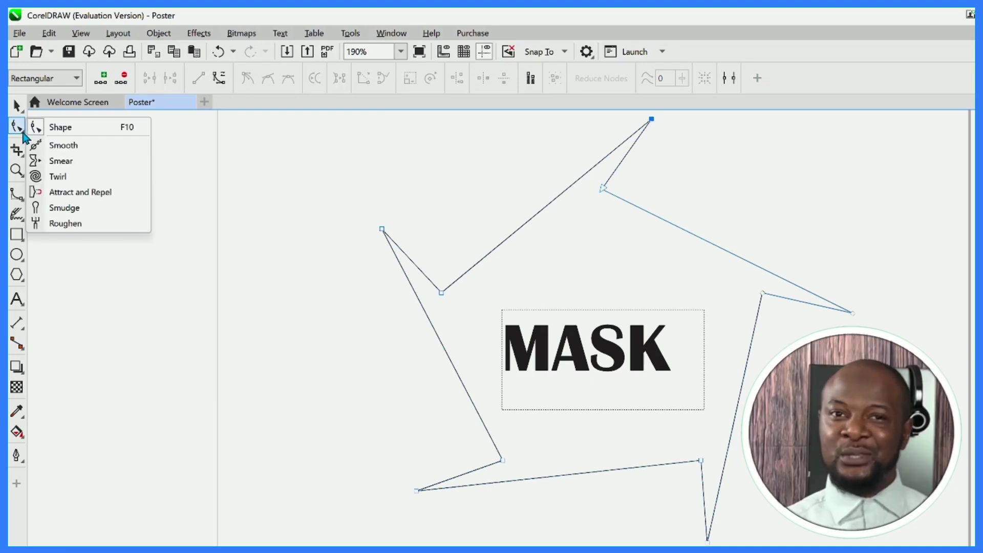
pyautogui.click(61, 160)
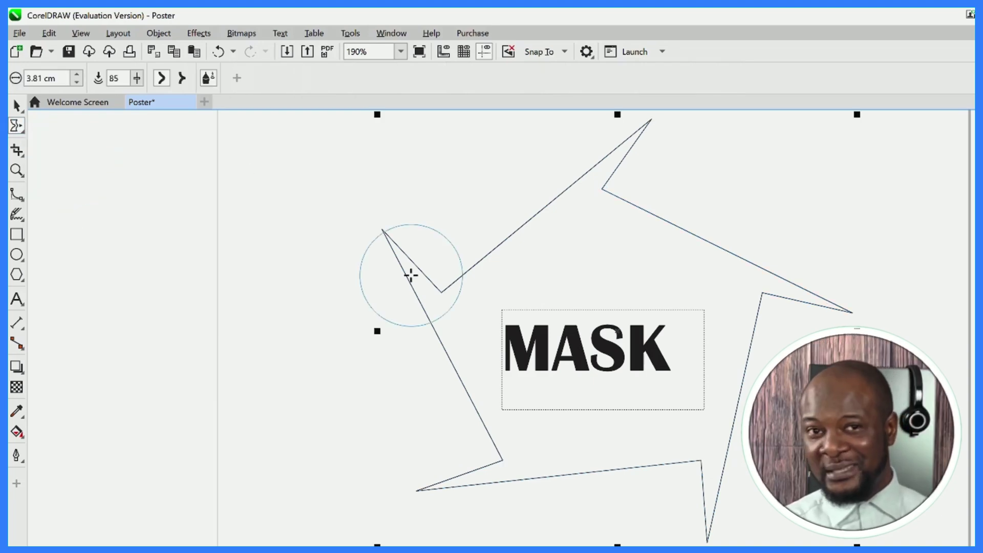
pyautogui.moveTo(404, 281); pyautogui.dragTo(385, 292)
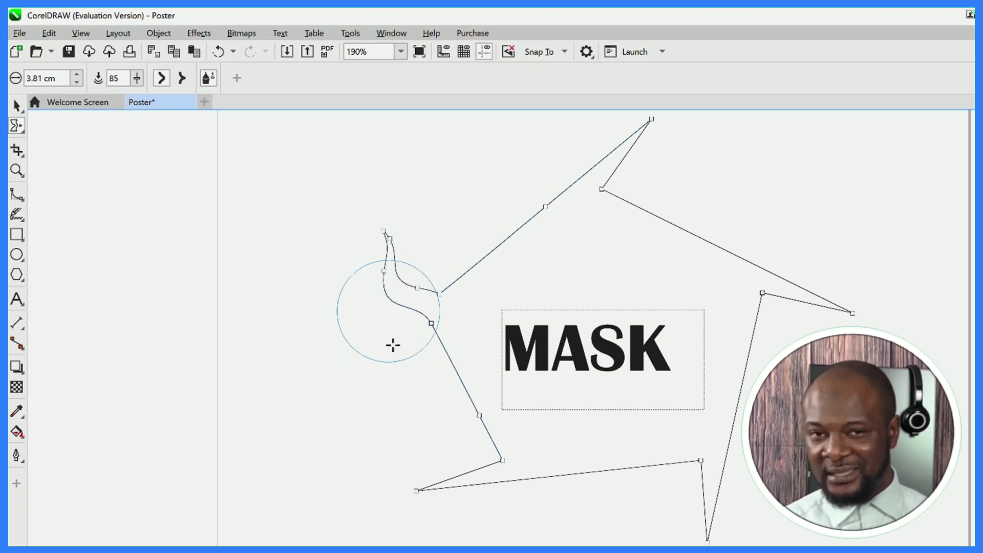
pyautogui.moveTo(462, 481); pyautogui.dragTo(477, 512)
pyautogui.moveTo(715, 509)
pyautogui.mouseDown()
pyautogui.moveTo(709, 494)
pyautogui.moveTo(718, 487)
pyautogui.moveTo(752, 501)
pyautogui.mouseUp()
pyautogui.moveTo(799, 290); pyautogui.dragTo(823, 257)
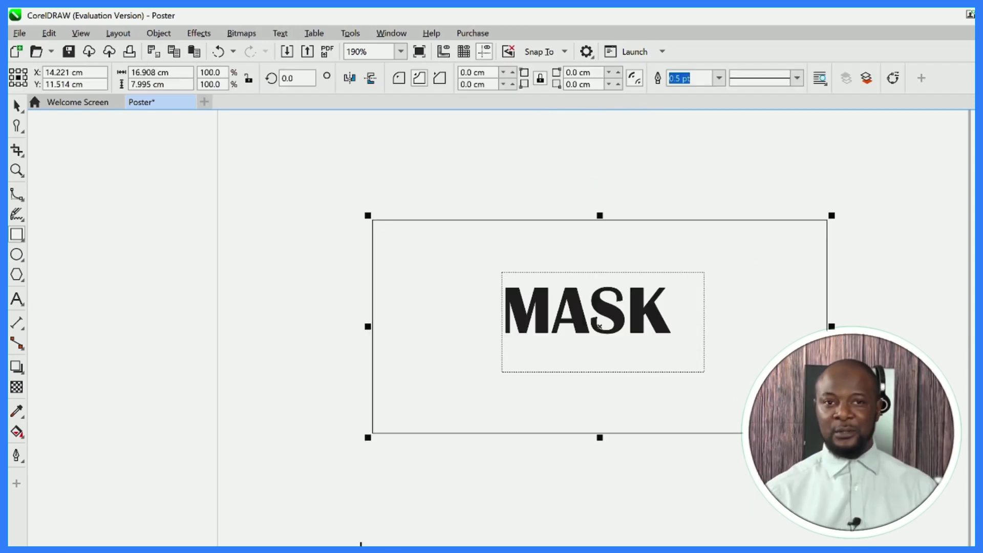
# - Draw an ellipse at the rectangle's top-left and stretch it into a tall oval
pyautogui.click(17, 254)
pyautogui.moveTo(372, 220)
pyautogui.mouseDown()
pyautogui.moveTo(433, 291)
pyautogui.moveTo(395, 384)
pyautogui.moveTo(452, 395)
pyautogui.mouseUp()
pyautogui.click(398, 82)
pyautogui.hotkey('ctrl', 'z')
pyautogui.hotkey('ctrl', 'z')
pyautogui.hotkey('ctrl', 'z')
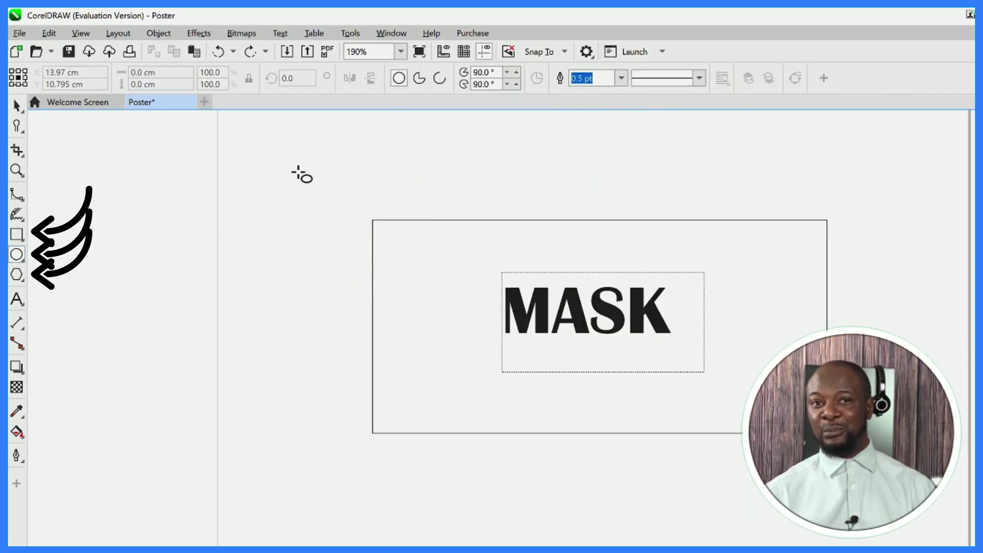
pyautogui.moveTo(280, 157); pyautogui.dragTo(461, 319)
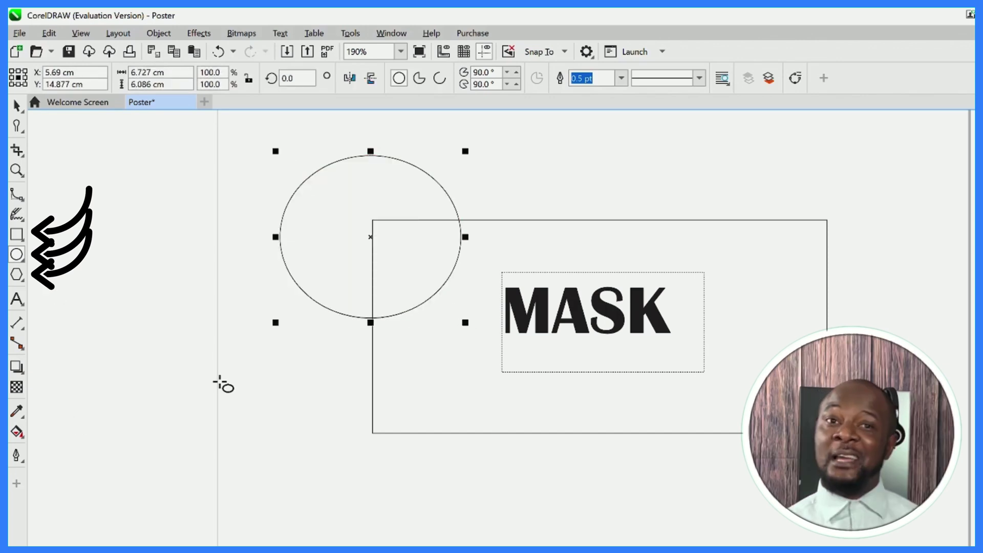
pyautogui.moveTo(370, 323); pyautogui.dragTo(369, 435)
pyautogui.click(372, 220)
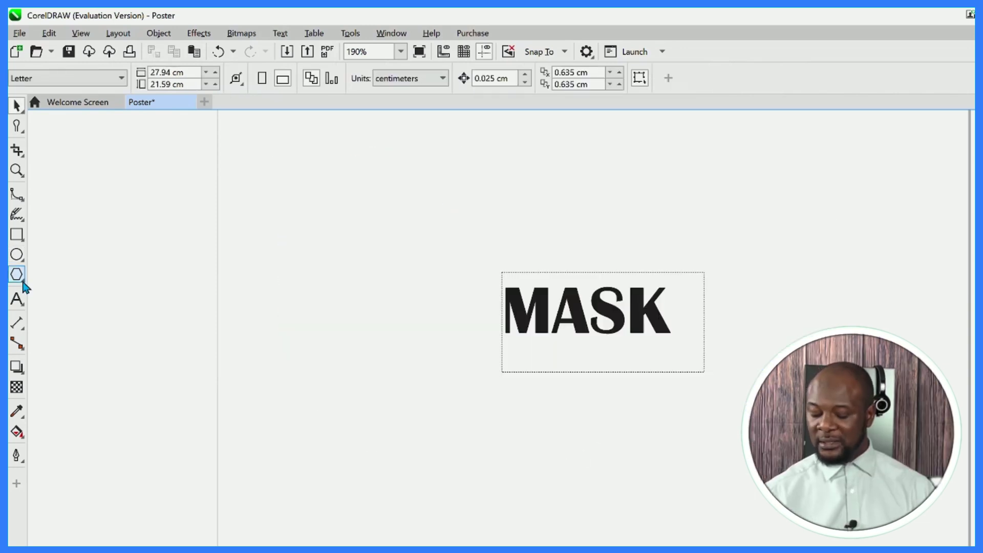
# - Draw a cut-corner flowchart common shape around MASK
pyautogui.click(23, 285)
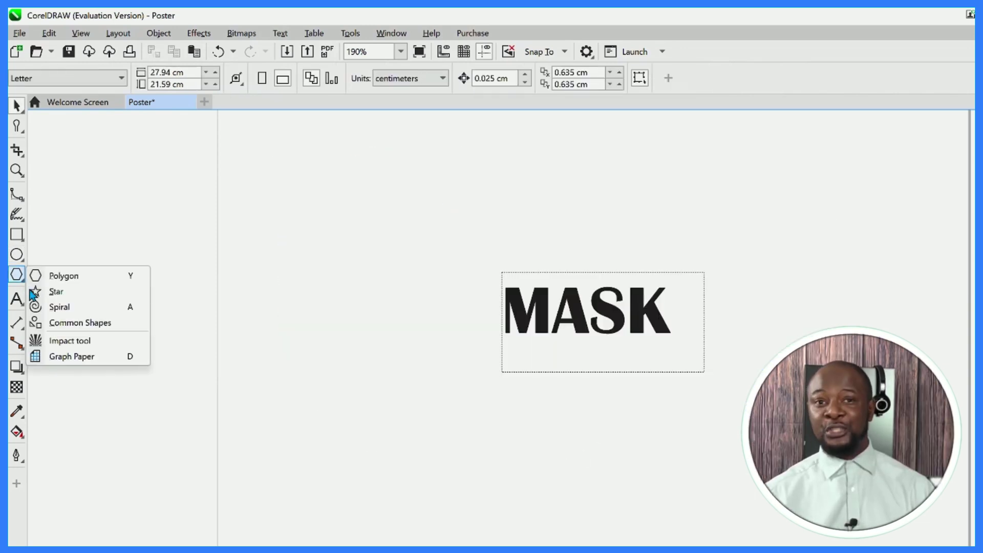
pyautogui.click(70, 322)
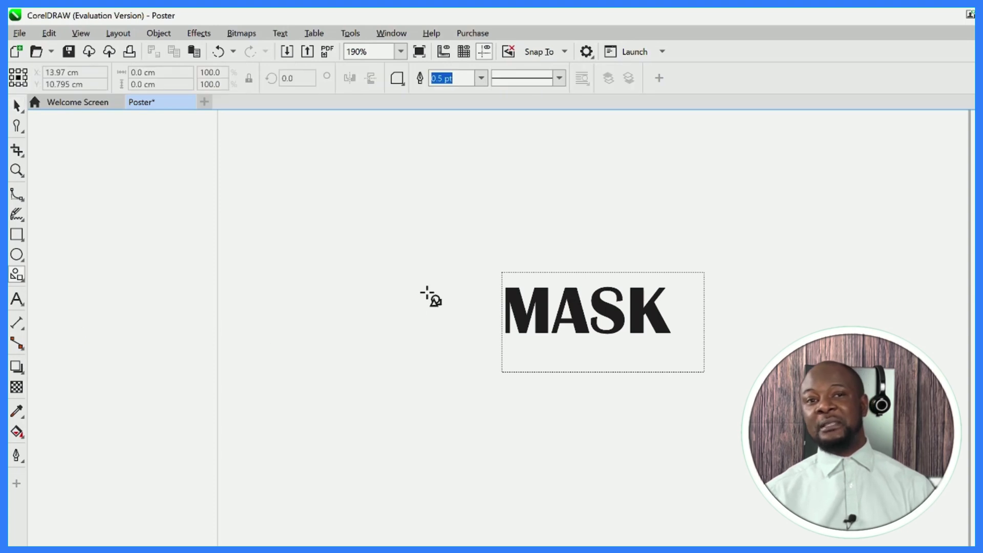
pyautogui.click(402, 82)
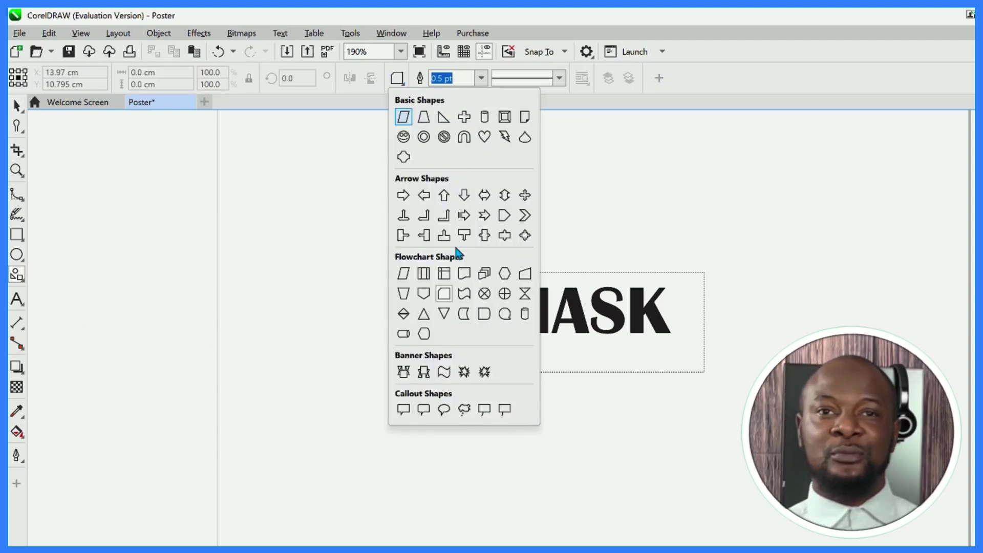
pyautogui.click(438, 293)
pyautogui.moveTo(459, 229); pyautogui.dragTo(324, 168)
# - Reposition the cut-corner card and rotate it to about 270 degrees
pyautogui.click(17, 106)
pyautogui.moveTo(529, 201); pyautogui.dragTo(560, 408)
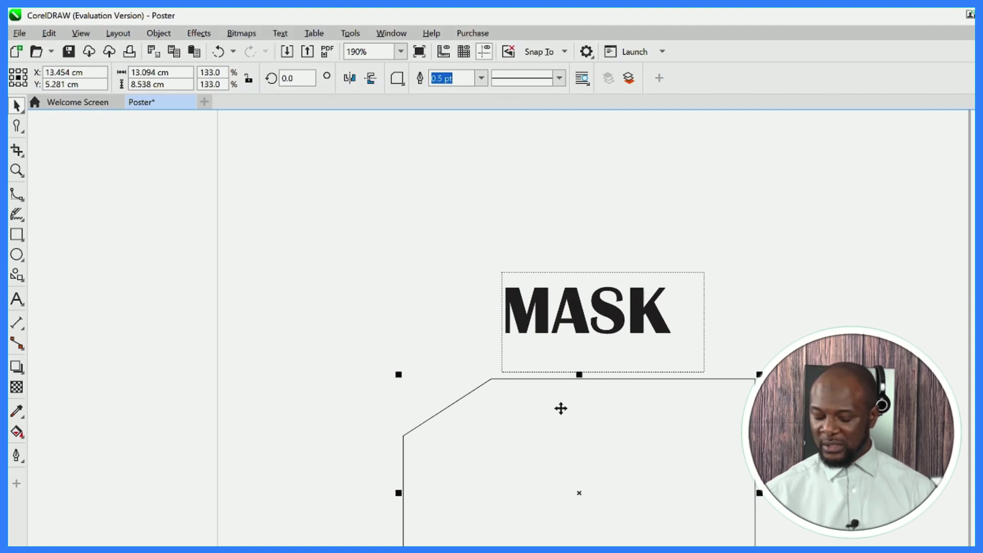
pyautogui.click(561, 409)
pyautogui.hotkey('ctrl', 'z')
pyautogui.scroll(2, 524, 263)
pyautogui.moveTo(723, 543); pyautogui.dragTo(751, 518)
pyautogui.moveTo(183, 198); pyautogui.dragTo(484, 396)
pyautogui.moveTo(739, 538); pyautogui.dragTo(688, 547)
pyautogui.scroll(-2, 688, 543)
pyautogui.scroll(-1, 687, 543)
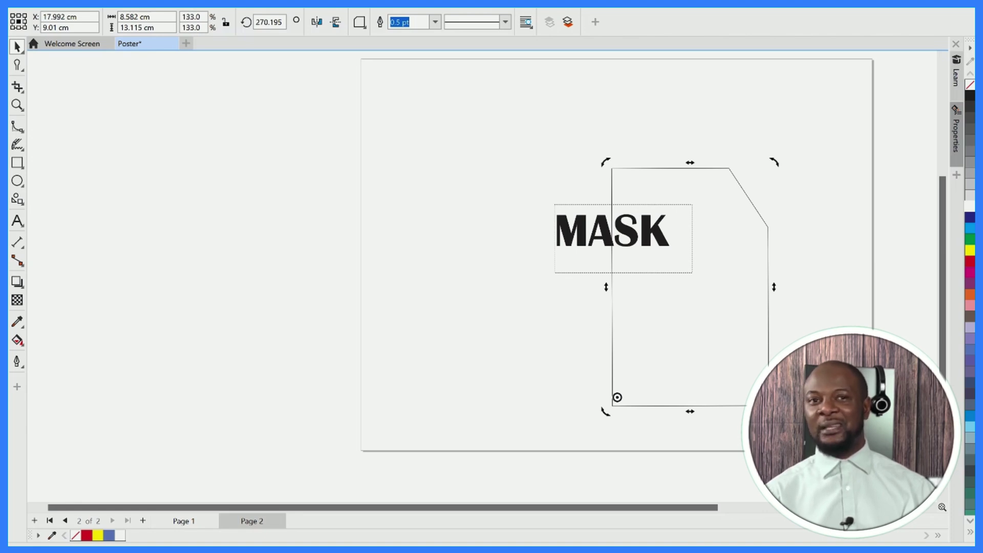
pyautogui.hscroll(3, 688, 325)
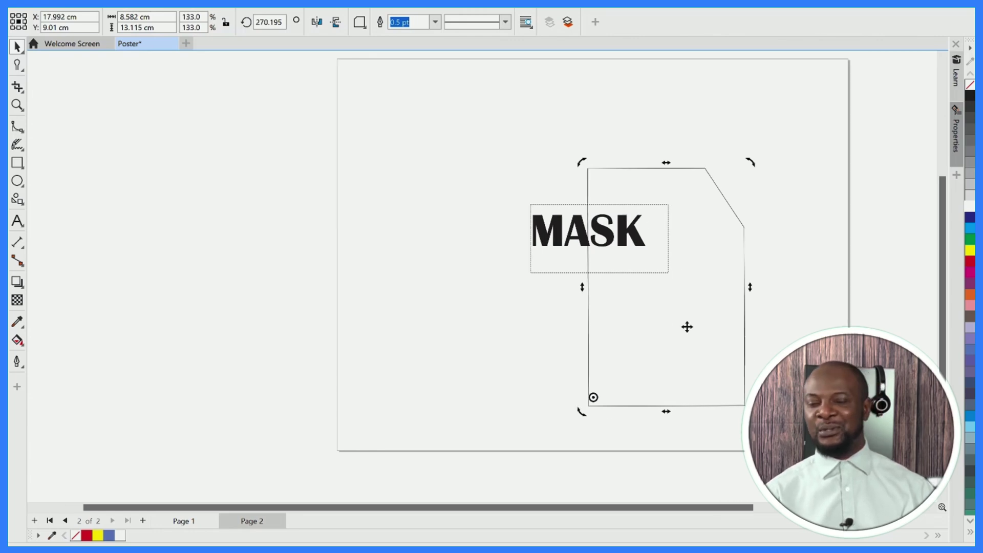
pyautogui.hscroll(-1, 687, 327)
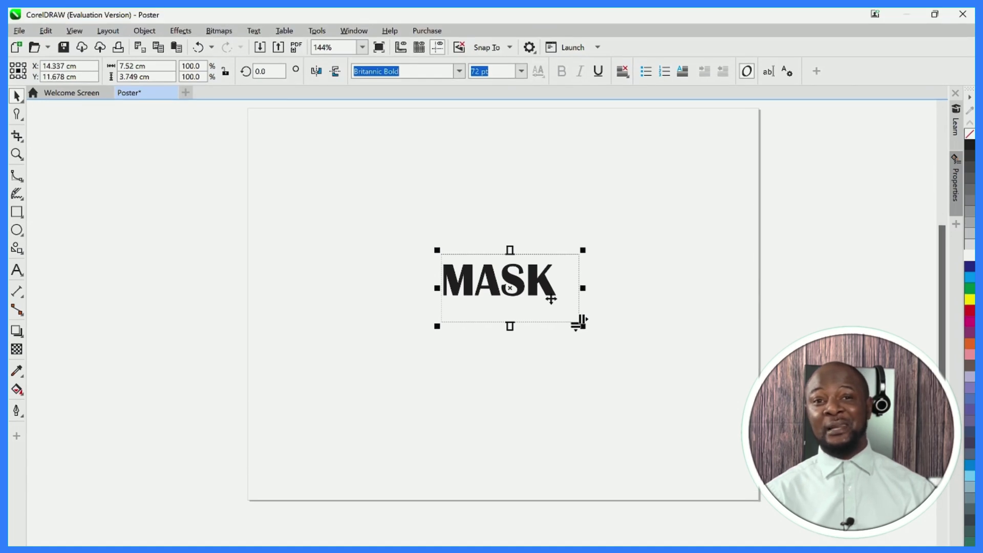
# - Delete the MASK text and import MASK.webp
pyautogui.press('Delete')
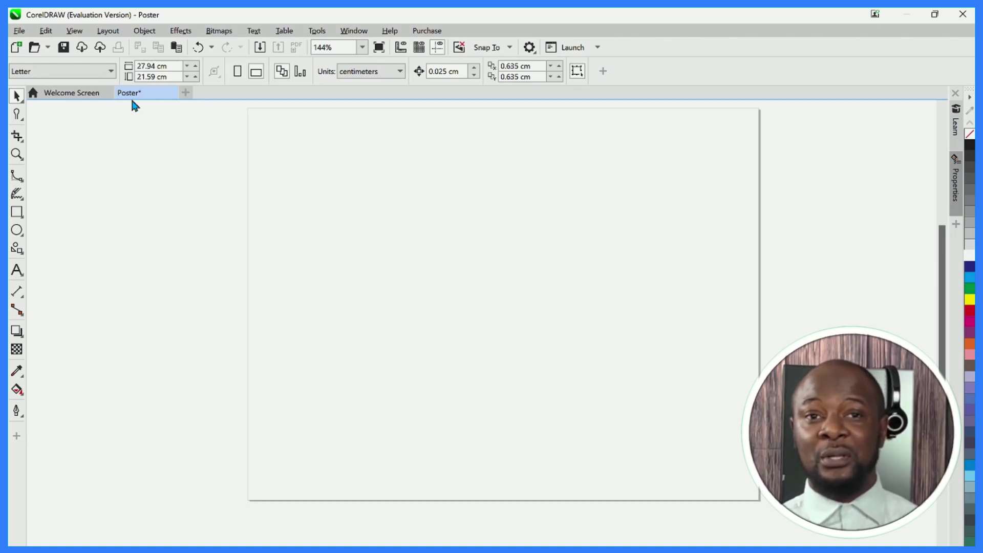
pyautogui.click(19, 30)
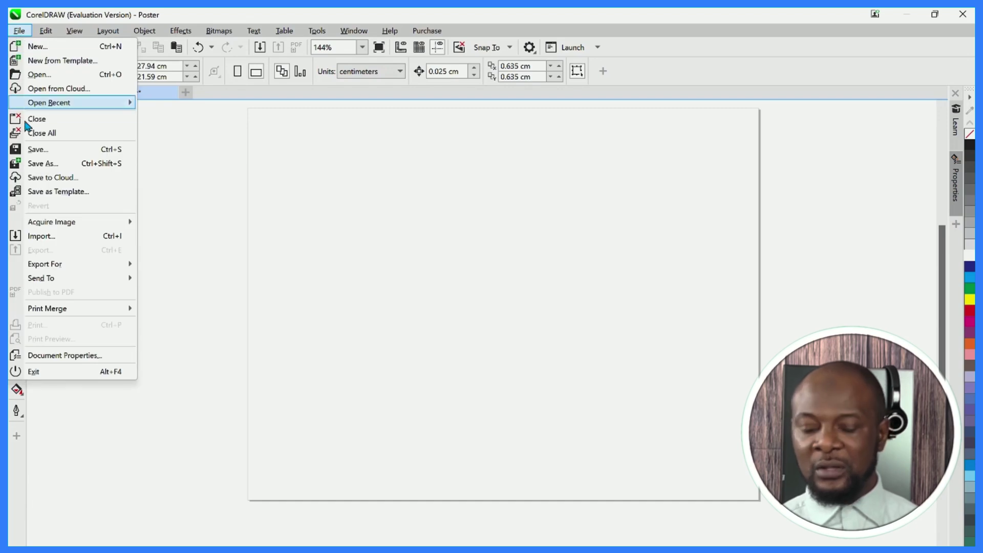
pyautogui.click(102, 238)
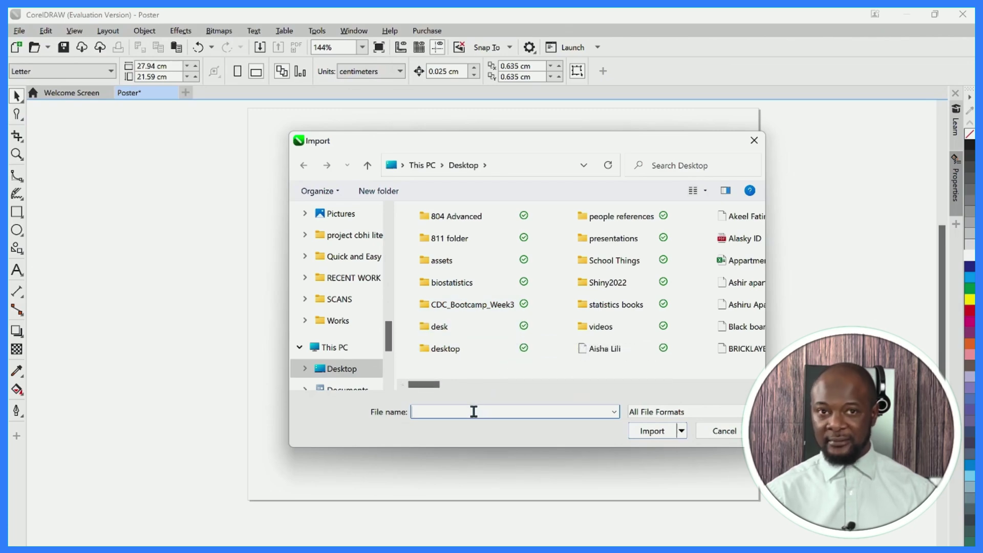
pyautogui.write('mask')
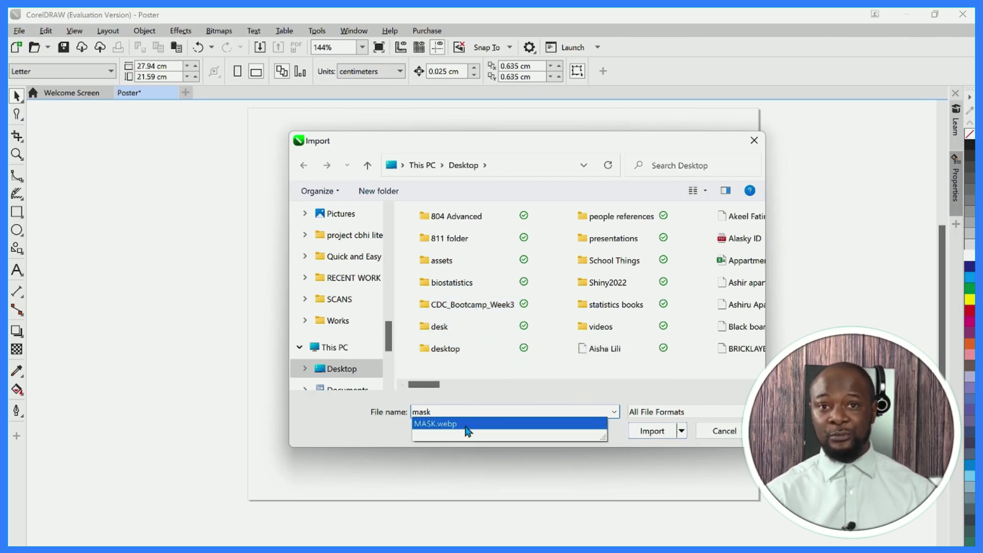
pyautogui.click(453, 425)
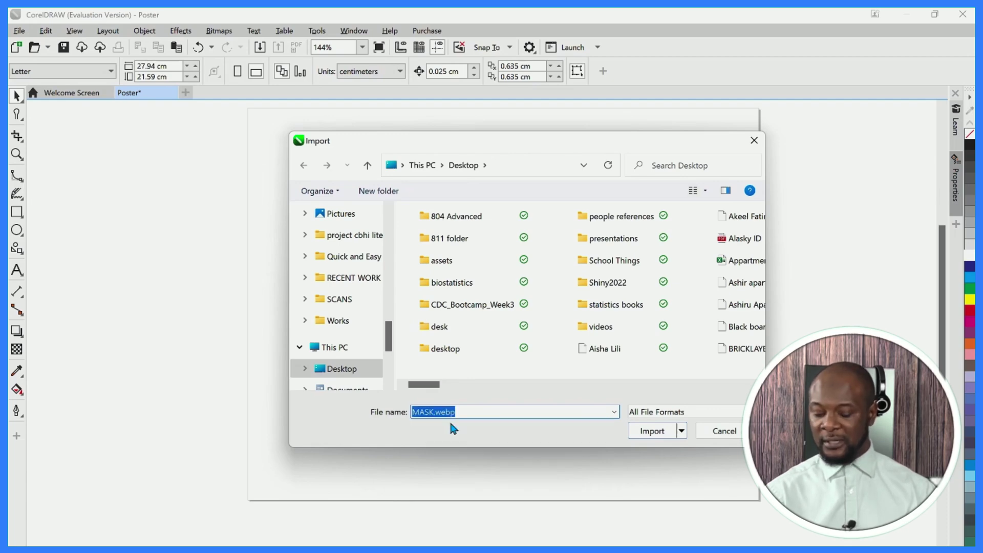
pyautogui.click(652, 431)
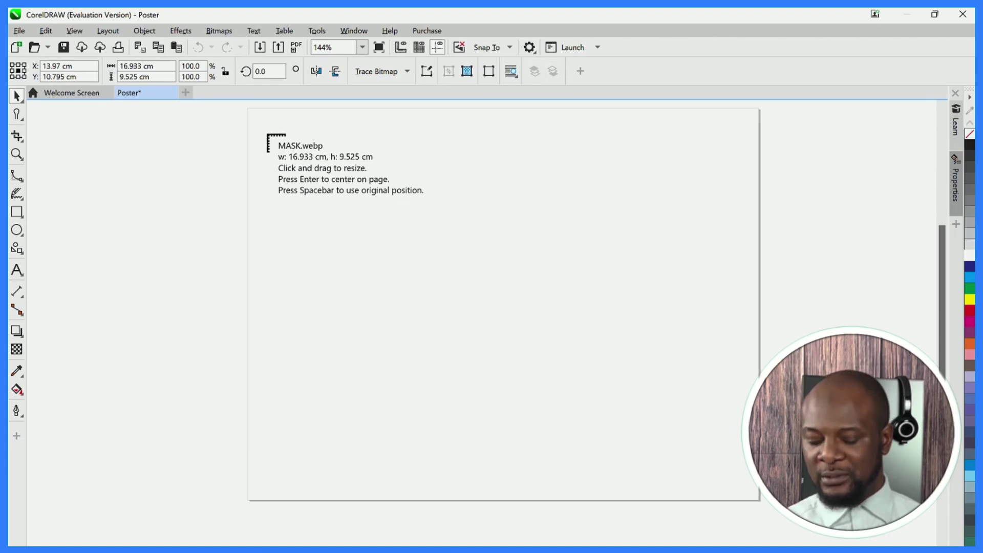
# - Place the N95 photo and enlarge it to 158.8% to span the page, undoing the rotation
pyautogui.moveTo(268, 133); pyautogui.dragTo(742, 477)
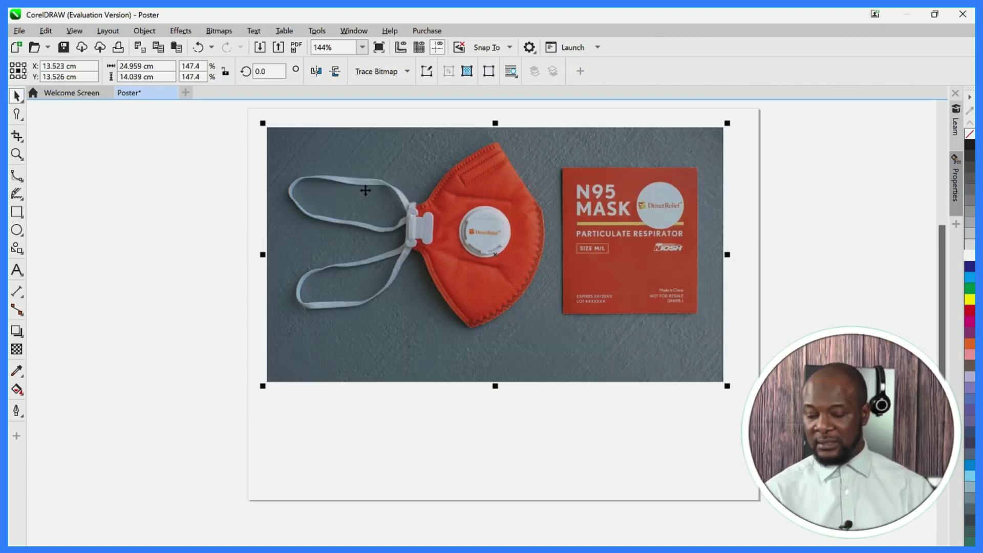
pyautogui.moveTo(365, 190); pyautogui.dragTo(564, 251)
pyautogui.hotkey('ctrl', 'z')
pyautogui.moveTo(268, 117); pyautogui.dragTo(257, 164)
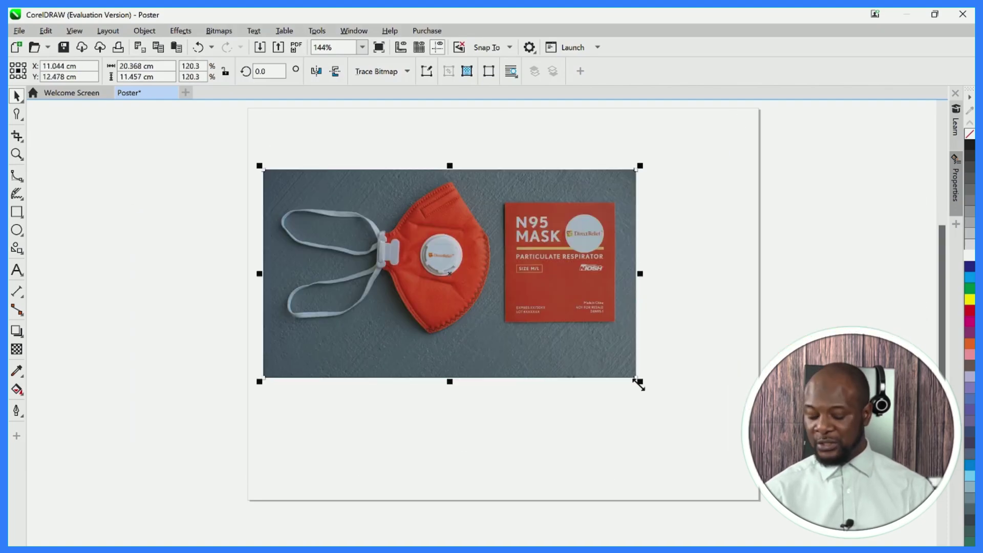
pyautogui.moveTo(640, 383); pyautogui.dragTo(759, 513)
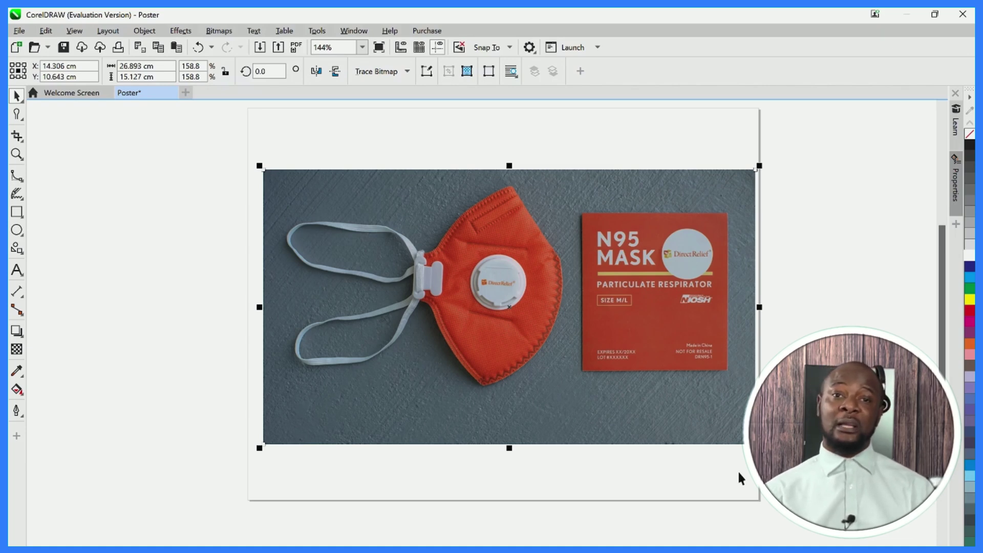
pyautogui.click(495, 303)
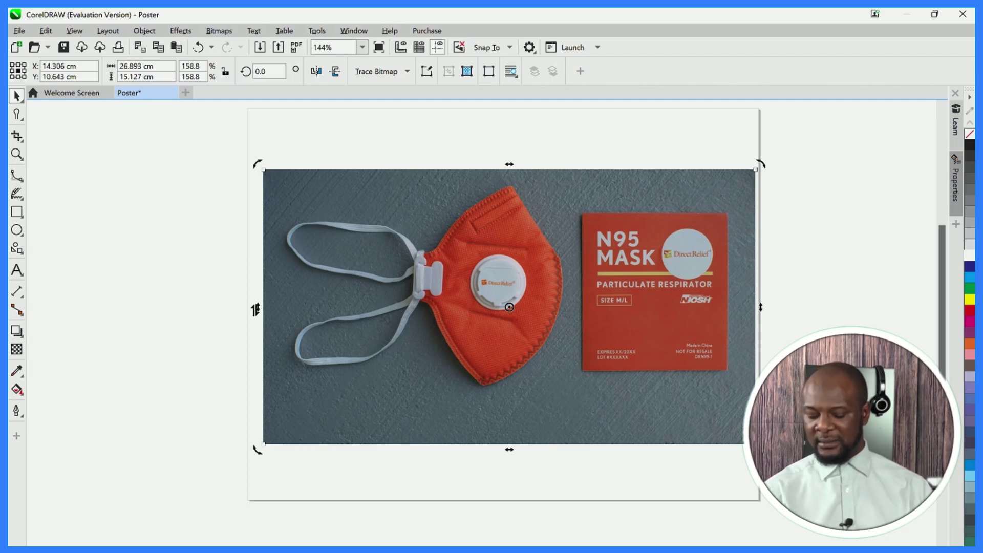
pyautogui.moveTo(255, 310); pyautogui.dragTo(256, 165)
pyautogui.moveTo(761, 535); pyautogui.dragTo(690, 499)
pyautogui.hotkey('ctrl', 'z')
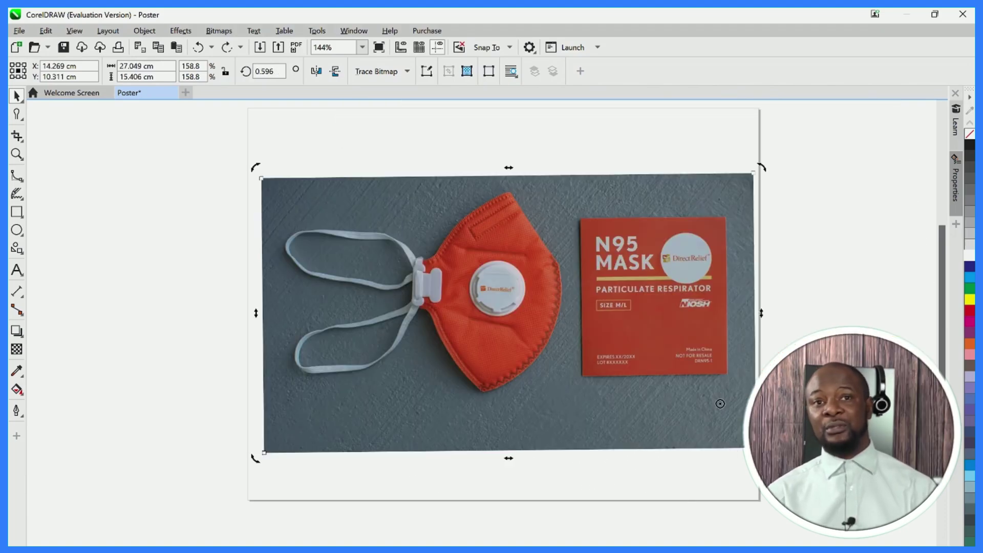
# - Try uniform, vector, bitmap and brick pattern transparencies on the photo, then settle on fountain transparency
pyautogui.click(955, 179)
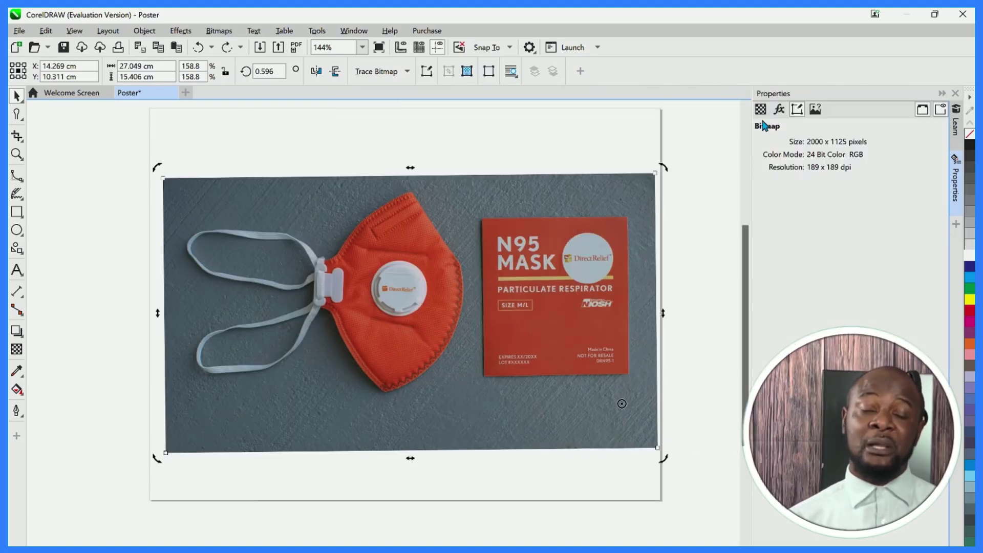
pyautogui.click(761, 109)
pyautogui.click(780, 166)
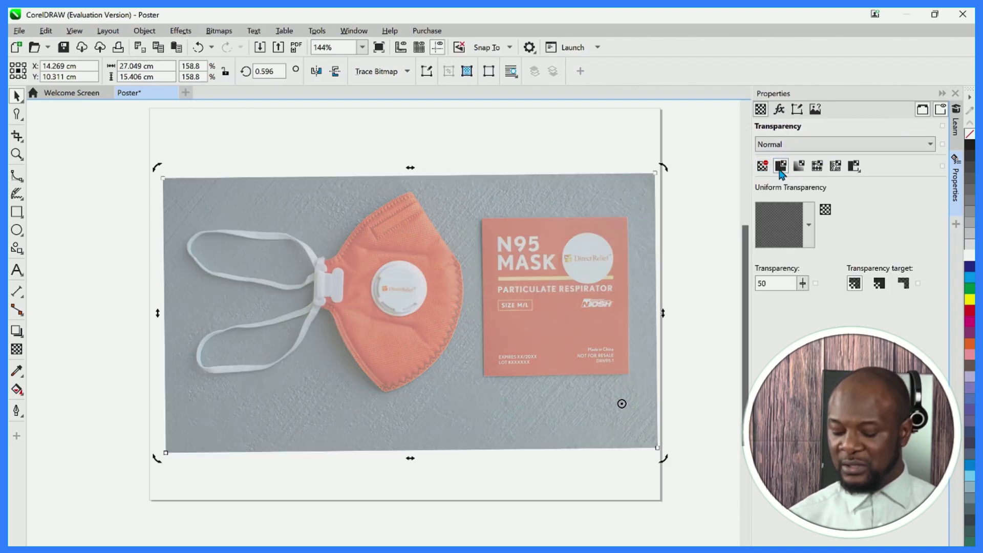
pyautogui.click(799, 166)
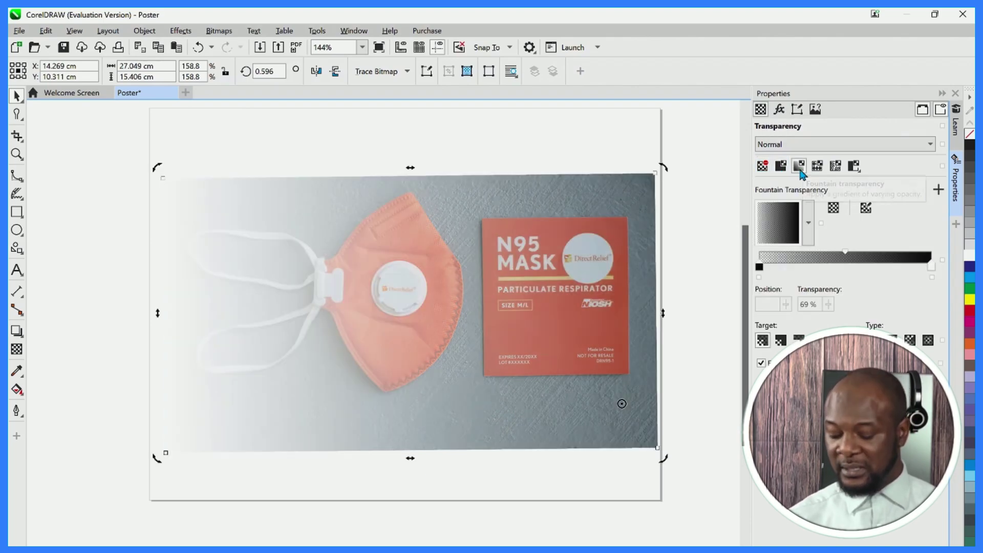
pyautogui.click(818, 165)
pyautogui.click(836, 166)
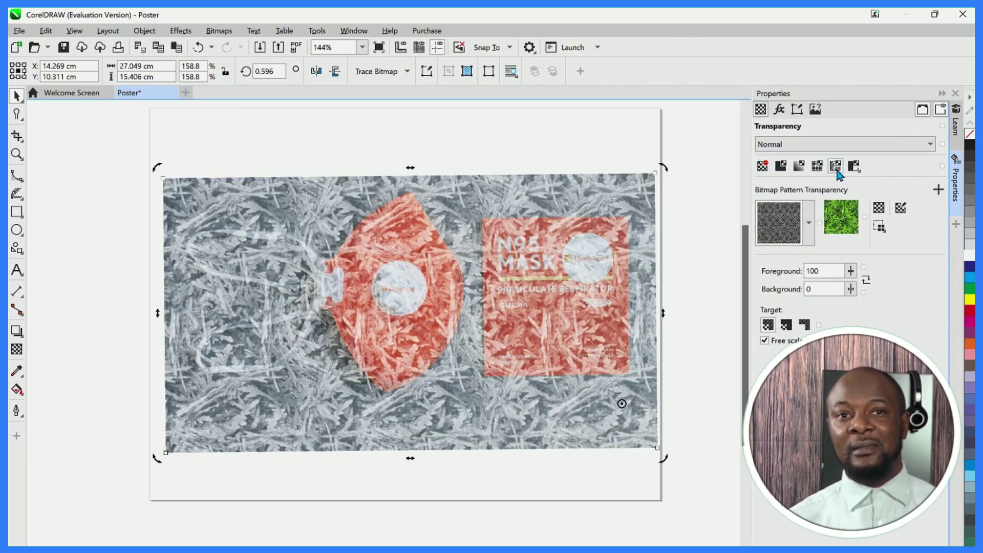
pyautogui.click(809, 225)
pyautogui.click(872, 321)
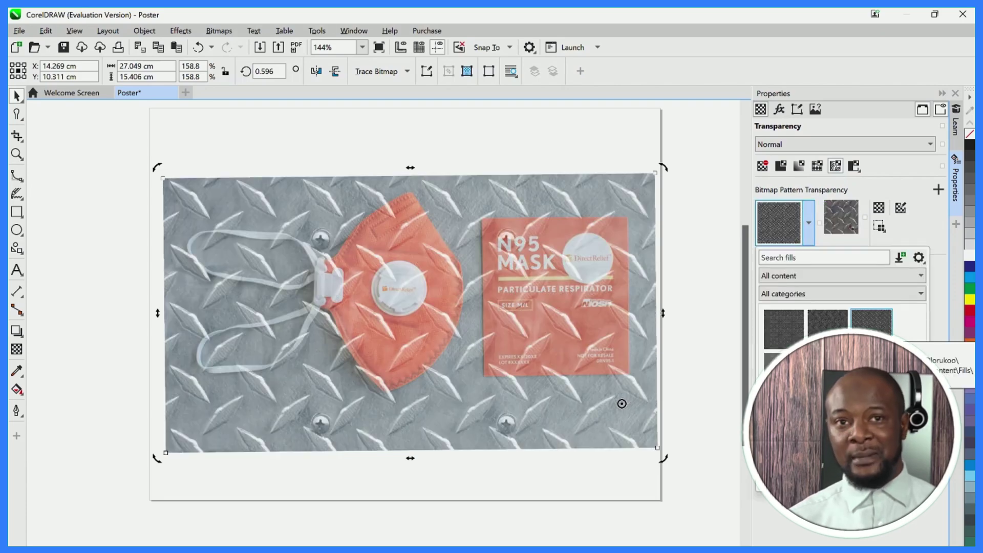
pyautogui.click(784, 329)
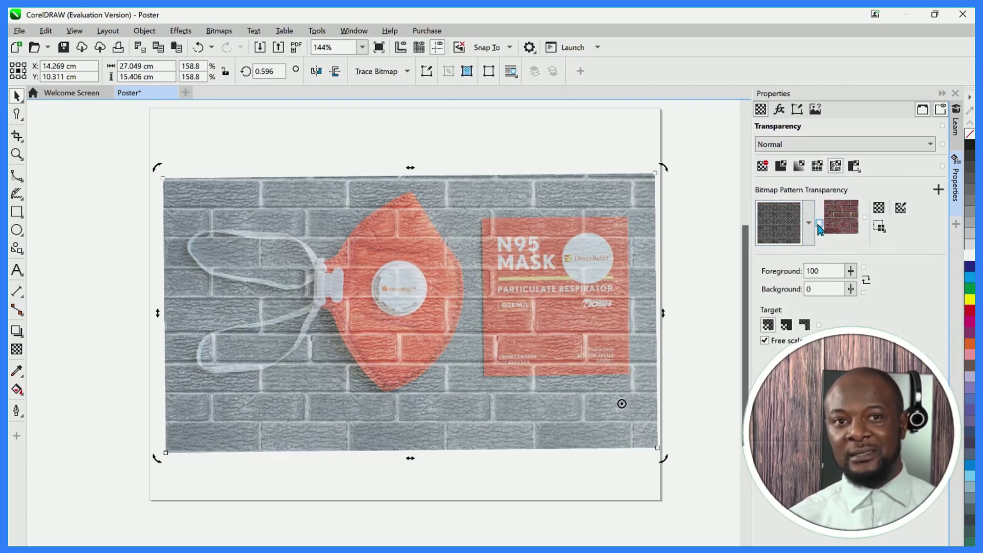
pyautogui.click(799, 166)
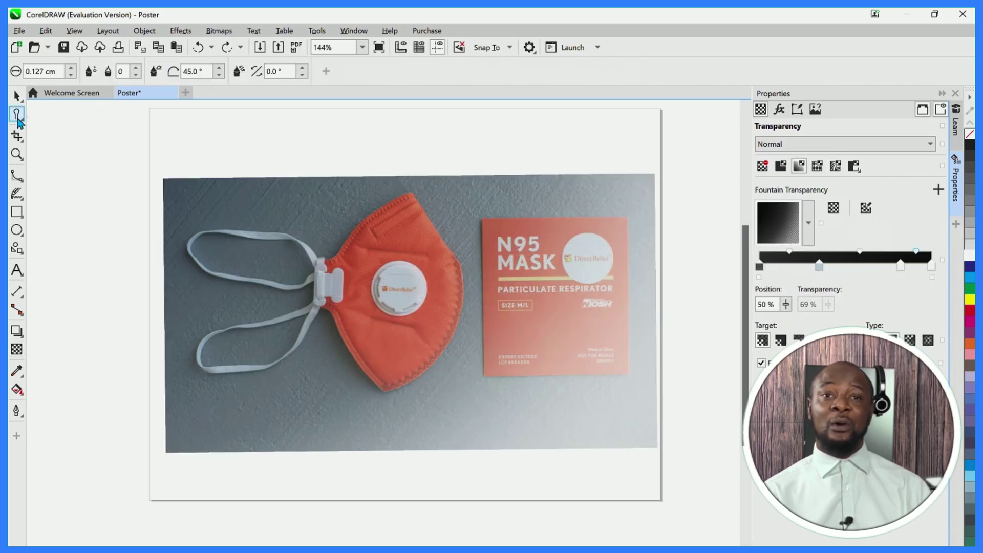
# - Smear the photo's bottom, left and top edges inward into rounded notches
pyautogui.click(23, 124)
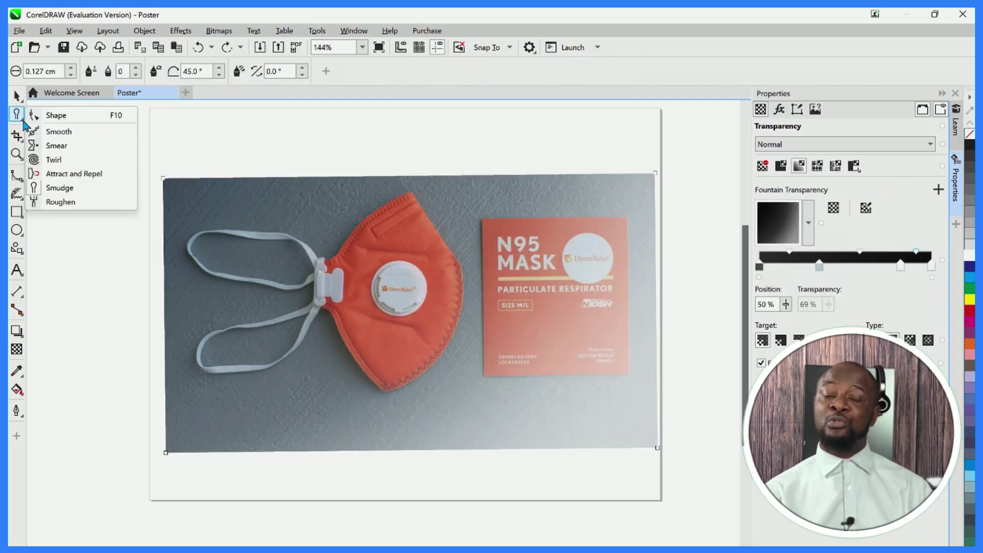
pyautogui.click(57, 115)
pyautogui.moveTo(165, 452); pyautogui.dragTo(193, 411)
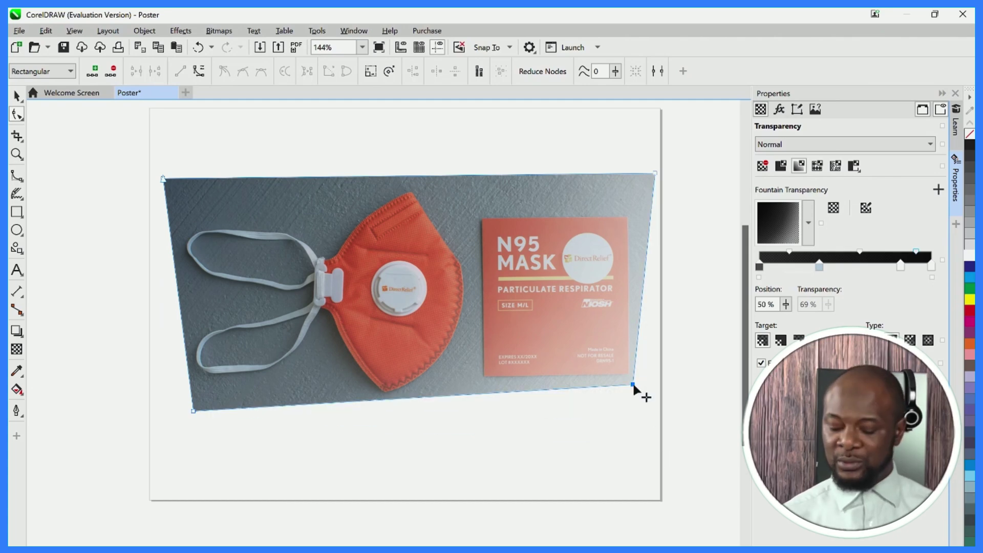
pyautogui.hotkey('ctrl', 'z')
pyautogui.click(22, 119)
pyautogui.click(56, 146)
pyautogui.moveTo(306, 486)
pyautogui.mouseDown()
pyautogui.moveTo(304, 404)
pyautogui.moveTo(284, 402)
pyautogui.mouseUp()
pyautogui.moveTo(165, 301); pyautogui.dragTo(185, 302)
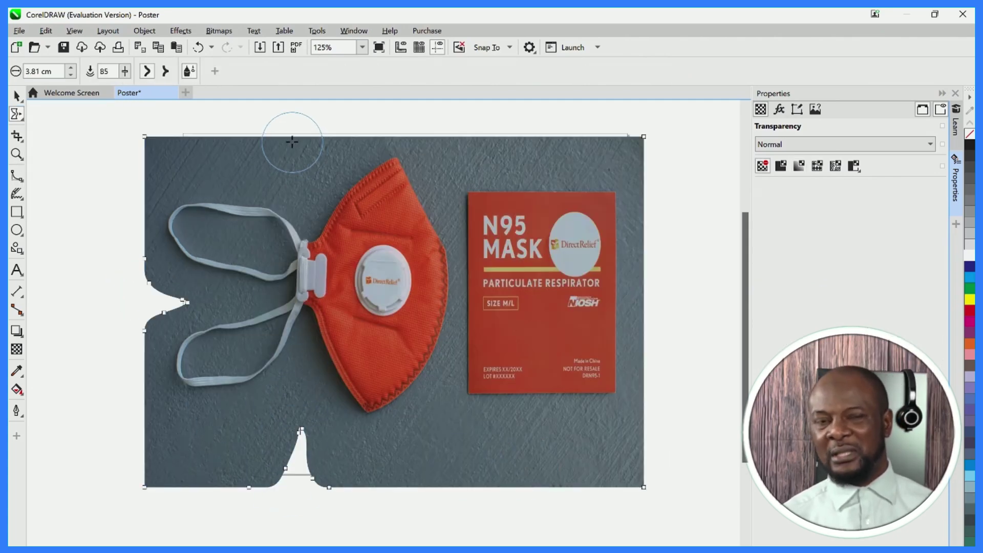
pyautogui.moveTo(292, 138); pyautogui.dragTo(293, 158)
pyautogui.moveTo(470, 165)
pyautogui.mouseDown()
pyautogui.moveTo(435, 172)
pyautogui.moveTo(441, 196)
pyautogui.mouseUp()
pyautogui.moveTo(450, 487); pyautogui.dragTo(444, 399)
pyautogui.moveTo(147, 280); pyautogui.dragTo(238, 300)
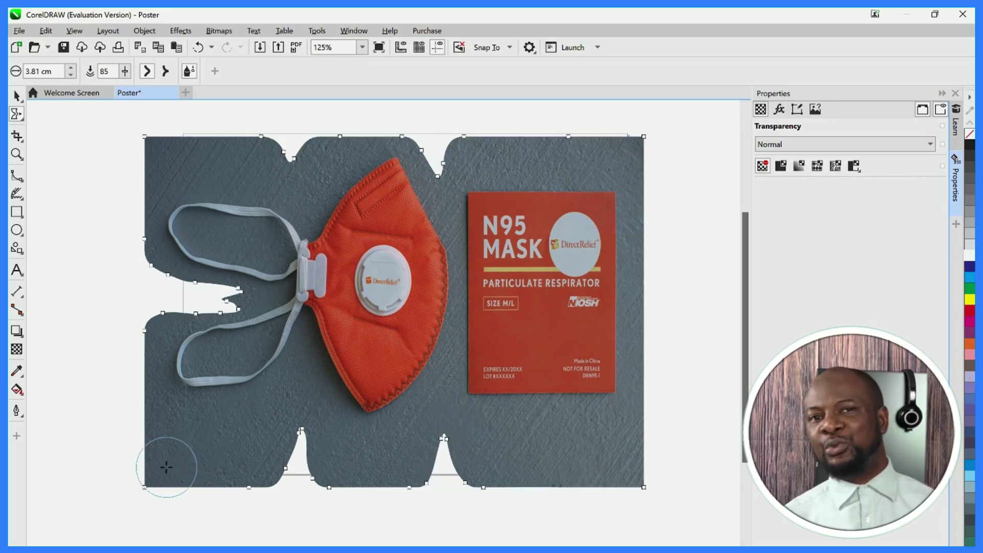
# - Twirl the photo's bottom-right and top-right corners
pyautogui.click(22, 118)
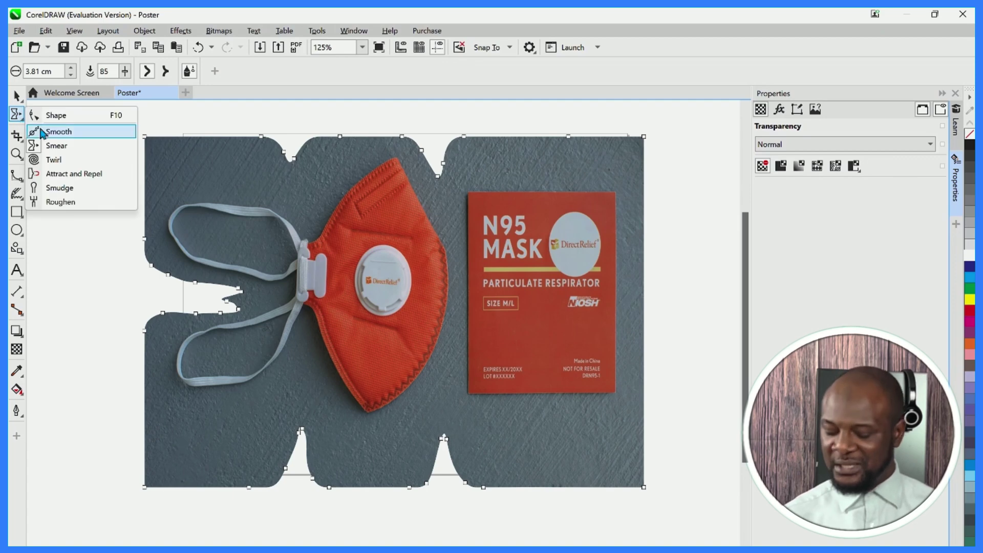
pyautogui.click(52, 159)
pyautogui.moveTo(628, 474); pyautogui.dragTo(625, 463)
pyautogui.moveTo(622, 154); pyautogui.dragTo(622, 154)
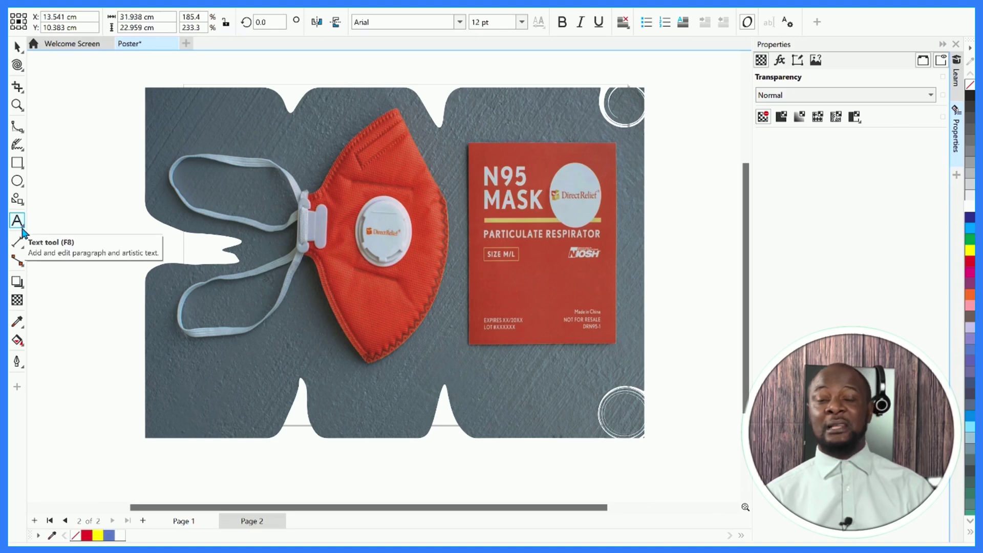
# - Draw a text frame at the photo's lower left and type the caption 'Use face masks regularly'
pyautogui.click(23, 226)
pyautogui.click(47, 222)
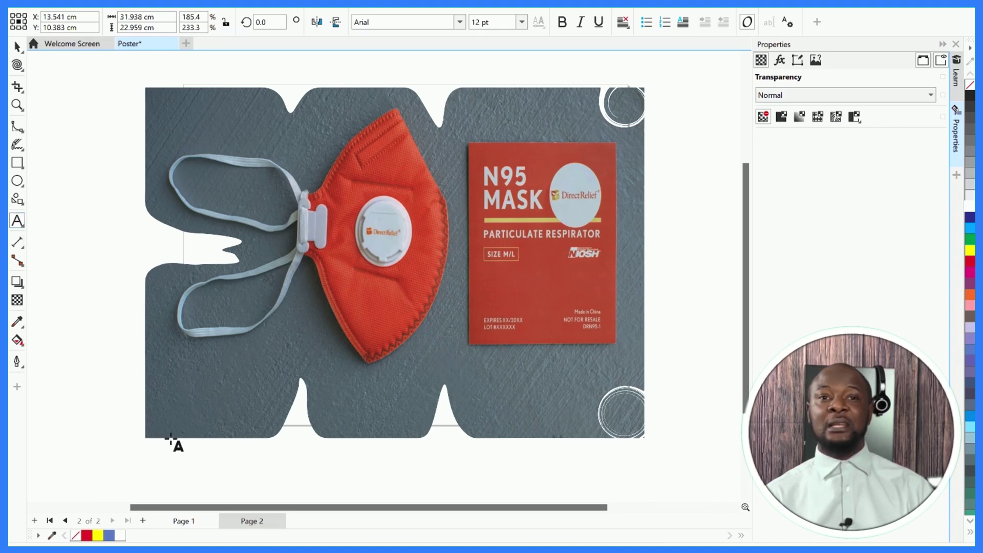
pyautogui.moveTo(160, 362); pyautogui.dragTo(273, 416)
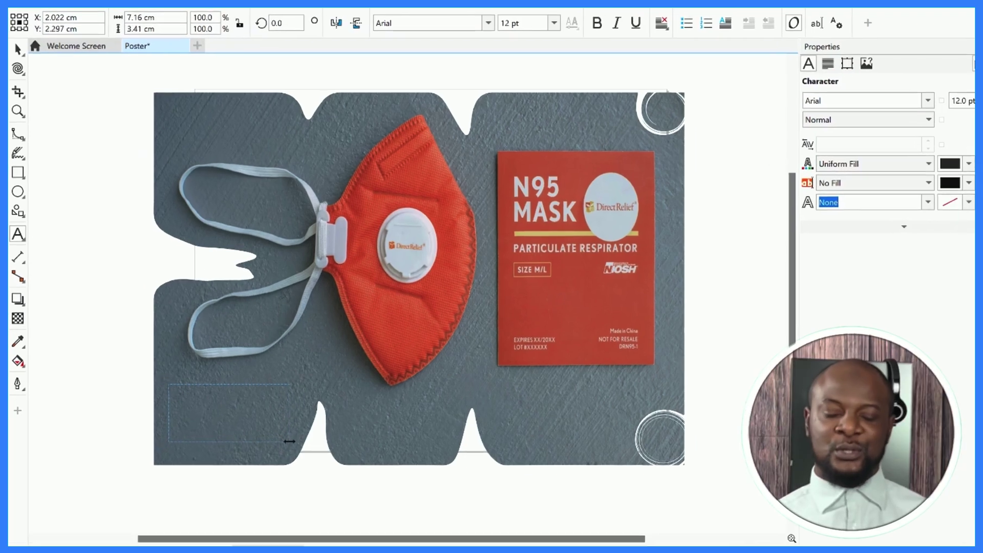
pyautogui.write('Use face masks regularly')
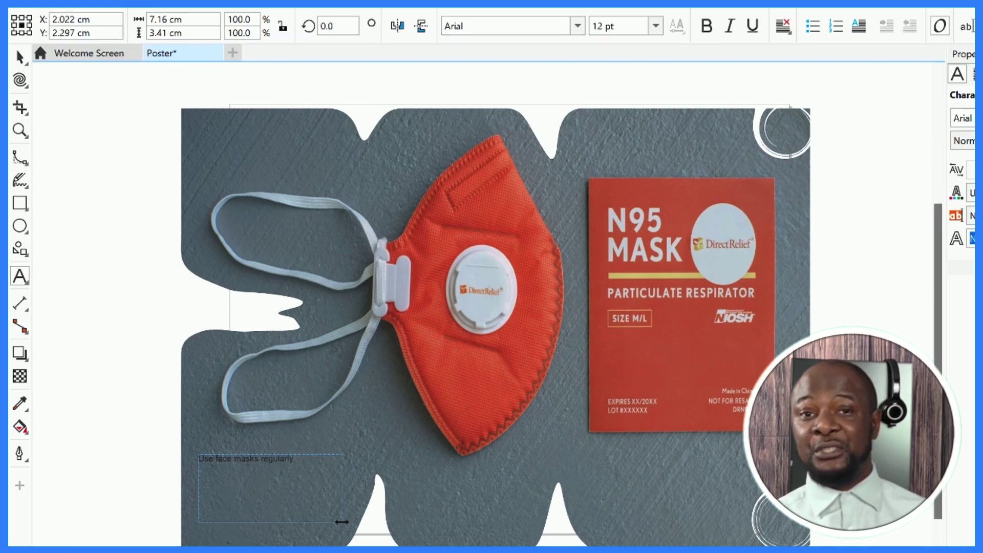
pyautogui.hotkey('ctrl', 'a')
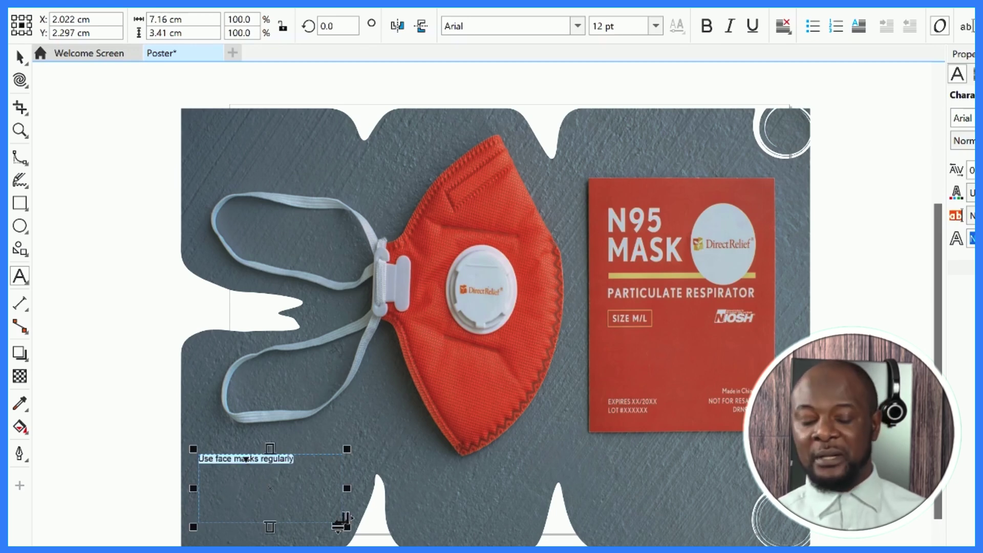
# - Move the caption to the poster's lower centre, trying a slight rotation and skew
pyautogui.click(19, 57)
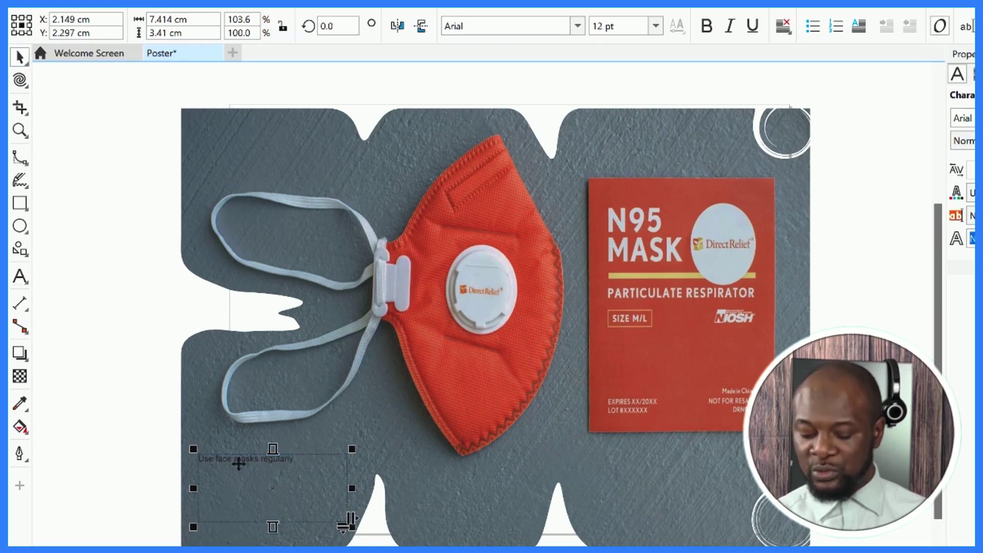
pyautogui.moveTo(279, 500); pyautogui.dragTo(450, 507)
pyautogui.click(449, 507)
pyautogui.moveTo(544, 528)
pyautogui.mouseDown()
pyautogui.moveTo(548, 520)
pyautogui.moveTo(551, 533)
pyautogui.moveTo(536, 408)
pyautogui.mouseUp()
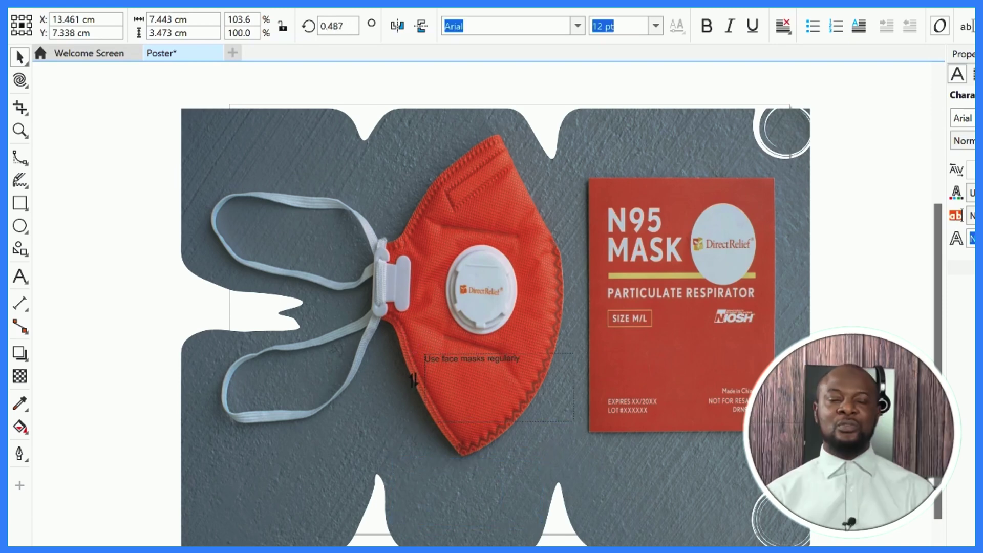
pyautogui.moveTo(417, 390); pyautogui.dragTo(385, 352)
pyautogui.press('Escape')
# - Set the caption to Britannic Bold at 18 pt
pyautogui.doubleClick(505, 361)
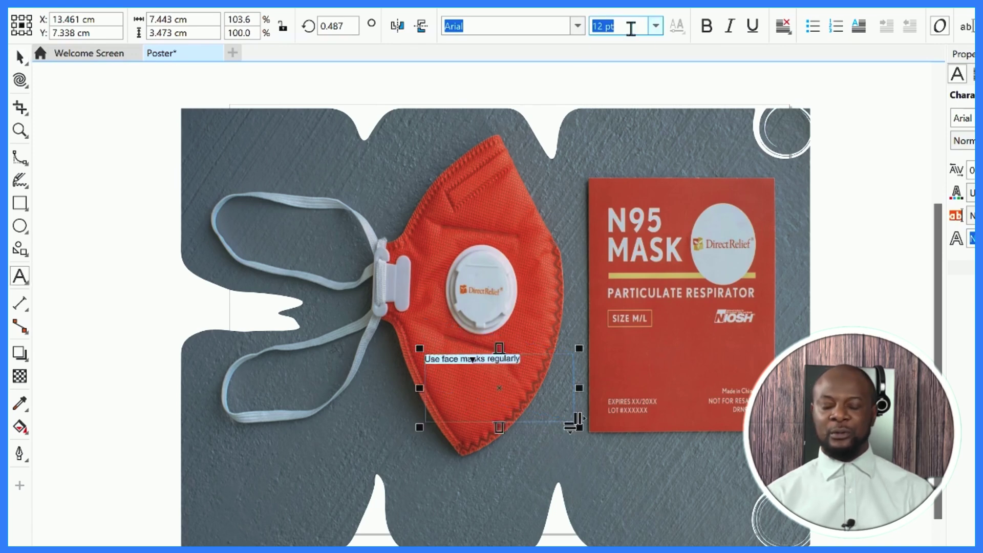
pyautogui.click(577, 26)
pyautogui.click(549, 77)
pyautogui.click(655, 28)
pyautogui.click(634, 193)
# - Mirror and flip the caption, restore it to normal, and show the character properties
pyautogui.click(398, 25)
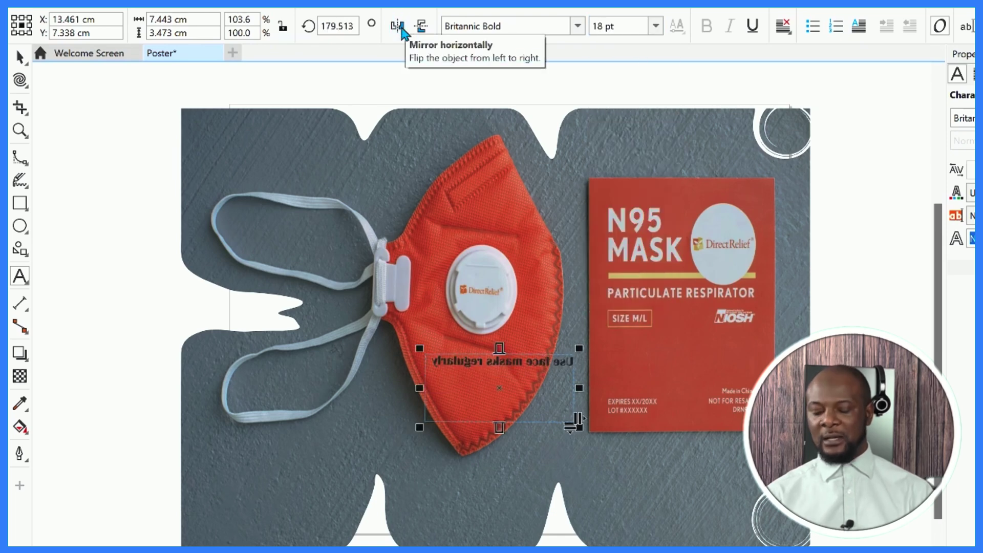
pyautogui.click(423, 31)
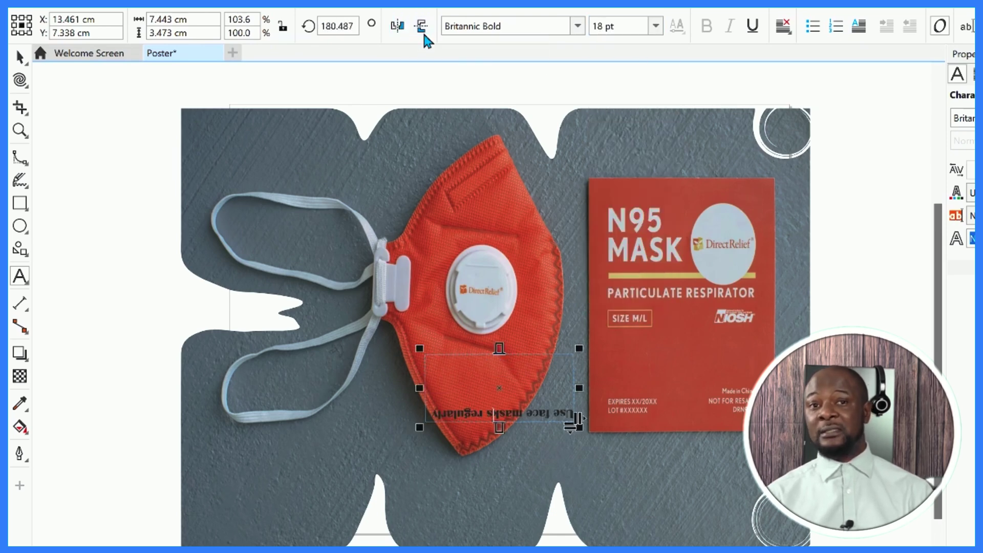
pyautogui.click(424, 31)
pyautogui.click(398, 30)
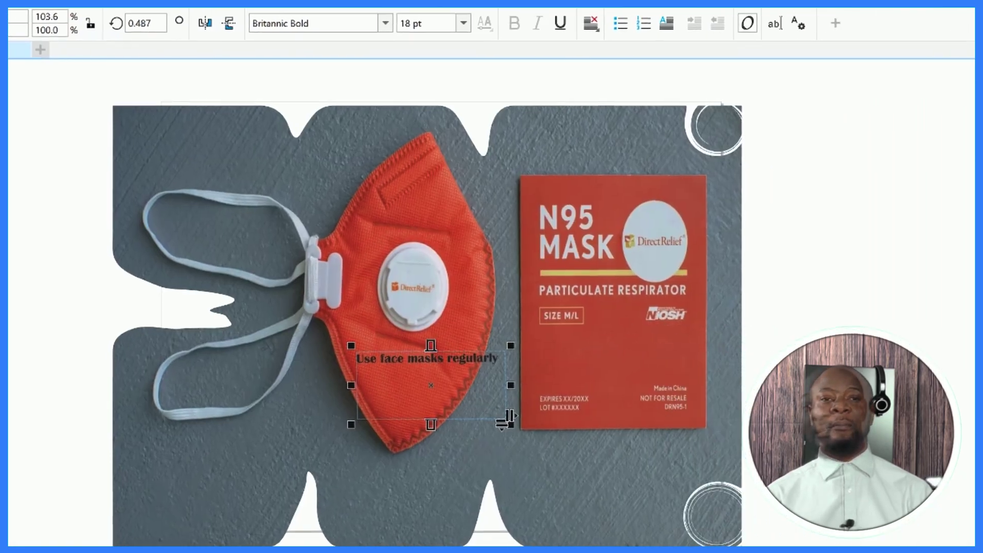
pyautogui.hotkey('alt', 'Return')
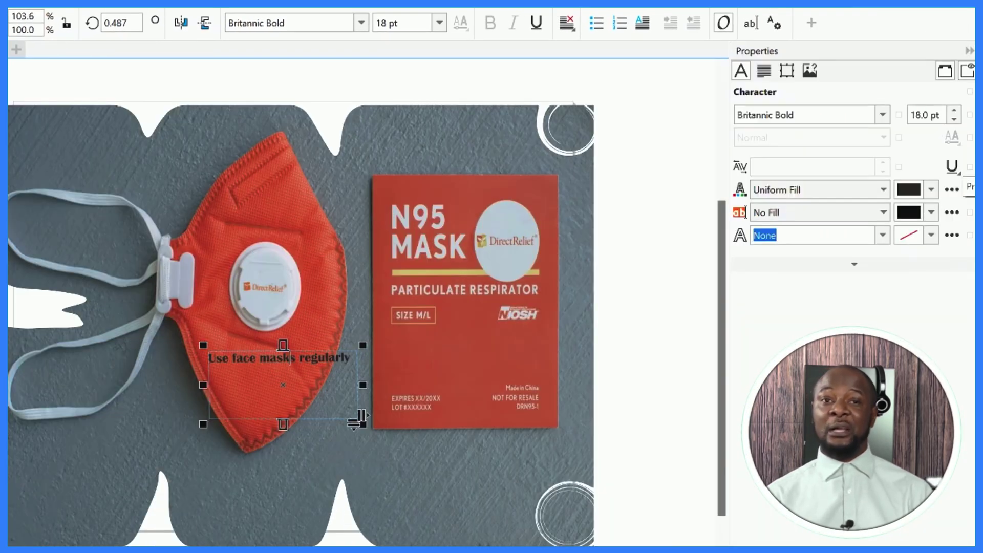
# - Set the caption to Broadway 27 pt, widen its frame to one line, and move it lower
pyautogui.click(883, 114)
pyautogui.click(839, 260)
pyautogui.click(955, 110)
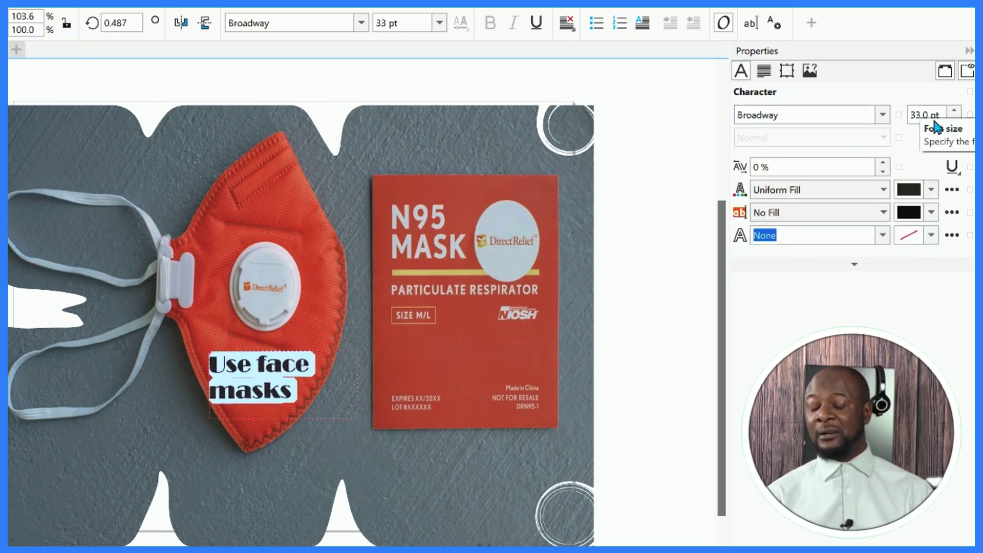
pyautogui.click(954, 120)
pyautogui.moveTo(357, 419); pyautogui.dragTo(449, 442)
pyautogui.moveTo(245, 420); pyautogui.dragTo(256, 520)
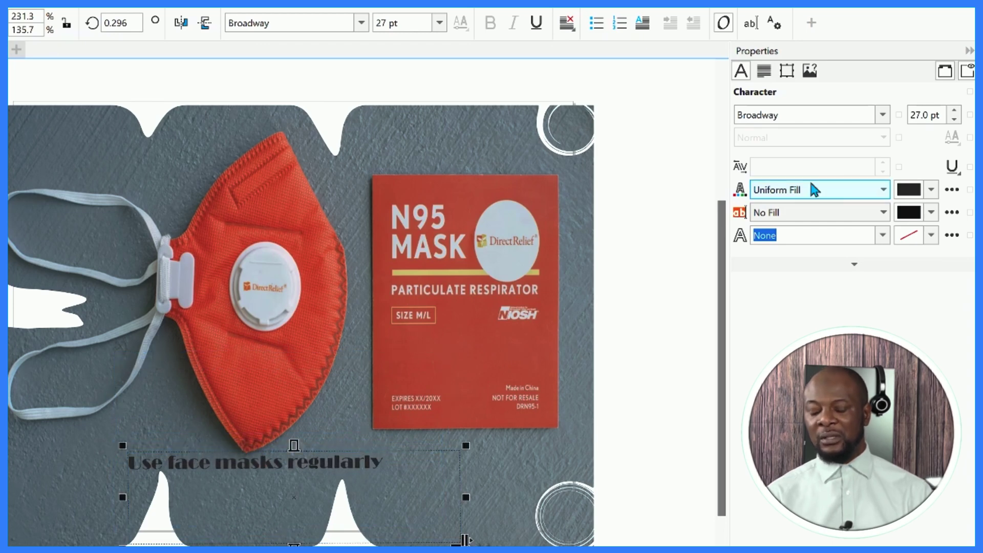
# - Make the caption text white on a pink background with a 1.5 pt blue outline
pyautogui.click(931, 189)
pyautogui.click(823, 265)
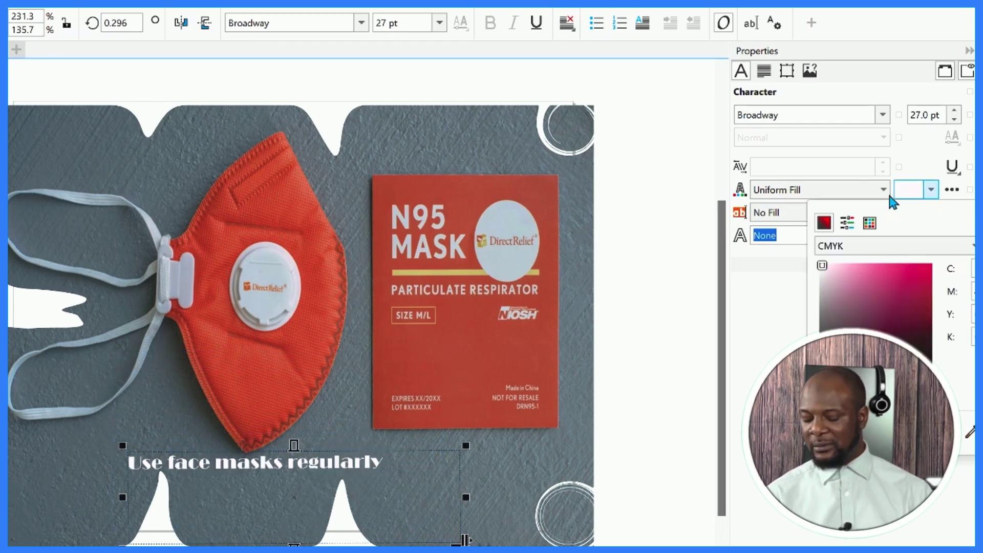
pyautogui.click(931, 212)
pyautogui.click(861, 309)
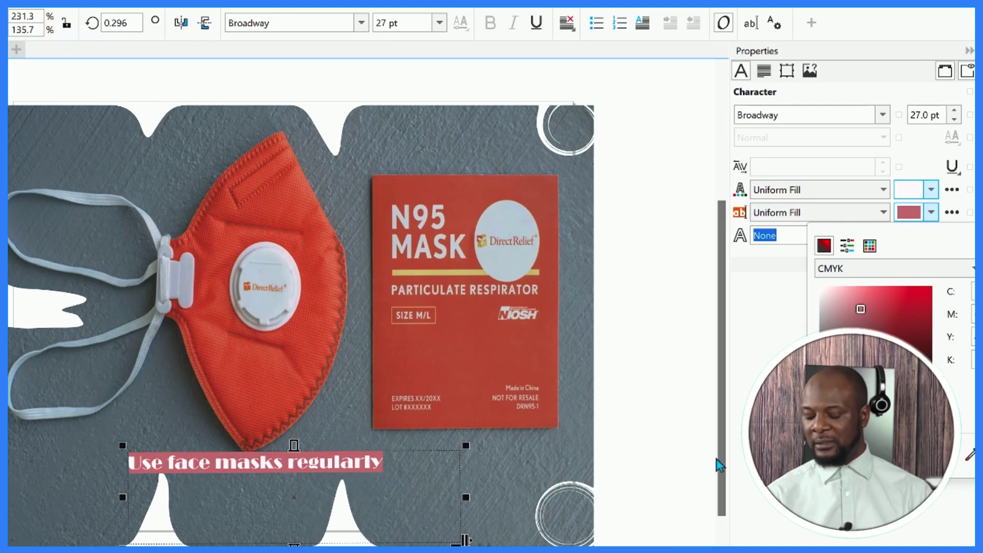
pyautogui.click(883, 235)
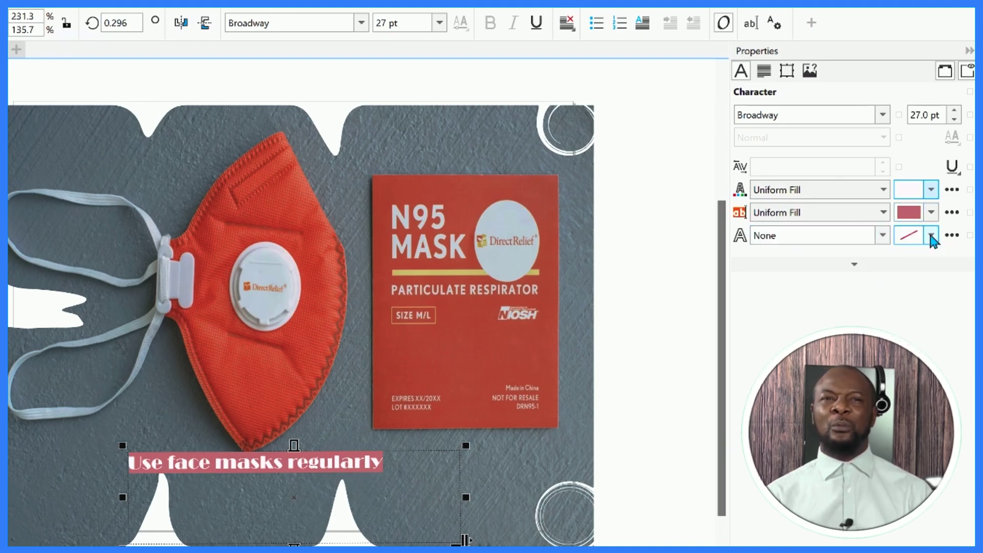
pyautogui.click(763, 274)
pyautogui.click(931, 235)
pyautogui.click(899, 319)
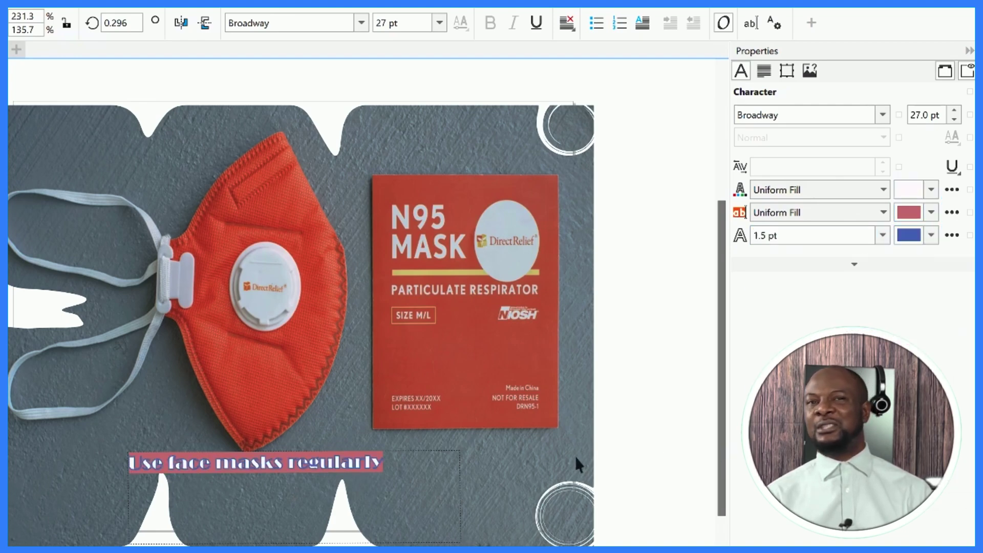
pyautogui.click(576, 456)
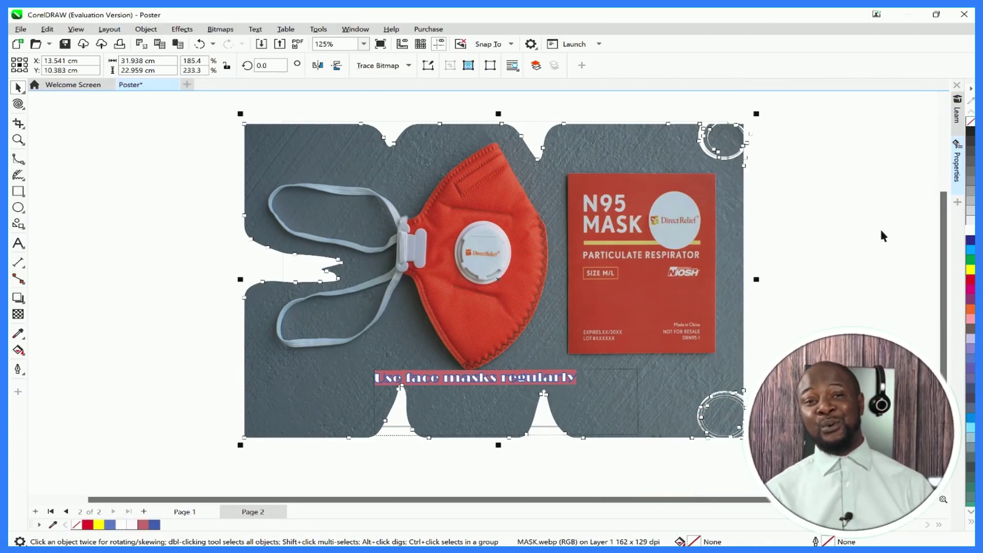
# - Bring up Save As, close the Save Drawing dialog without saving, and return to the File menu
pyautogui.click(21, 29)
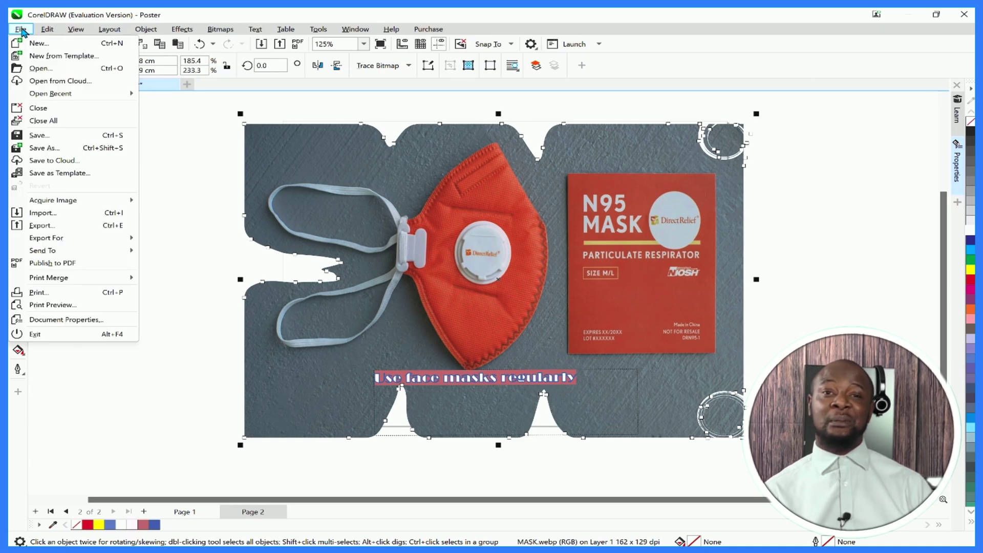
pyautogui.click(71, 149)
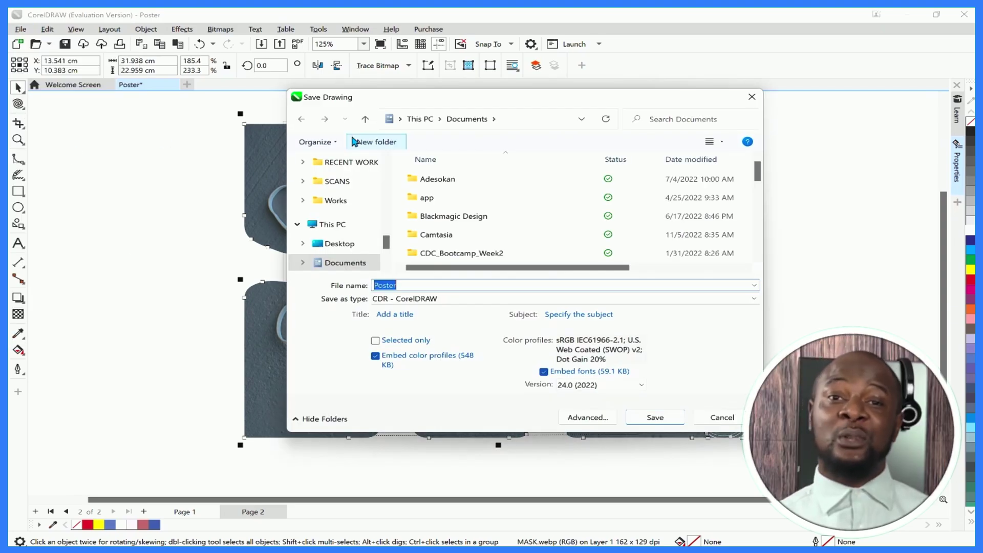
pyautogui.click(752, 97)
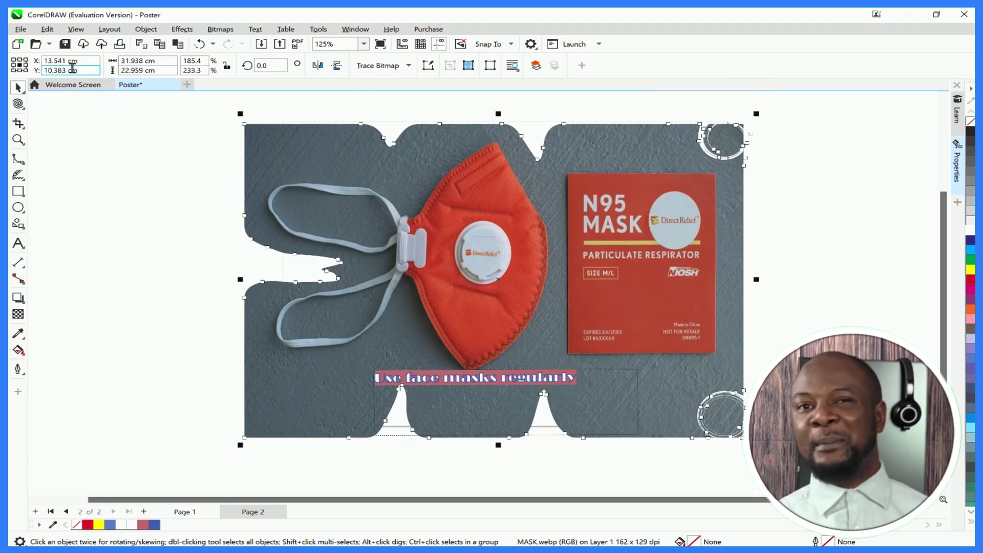
pyautogui.click(21, 29)
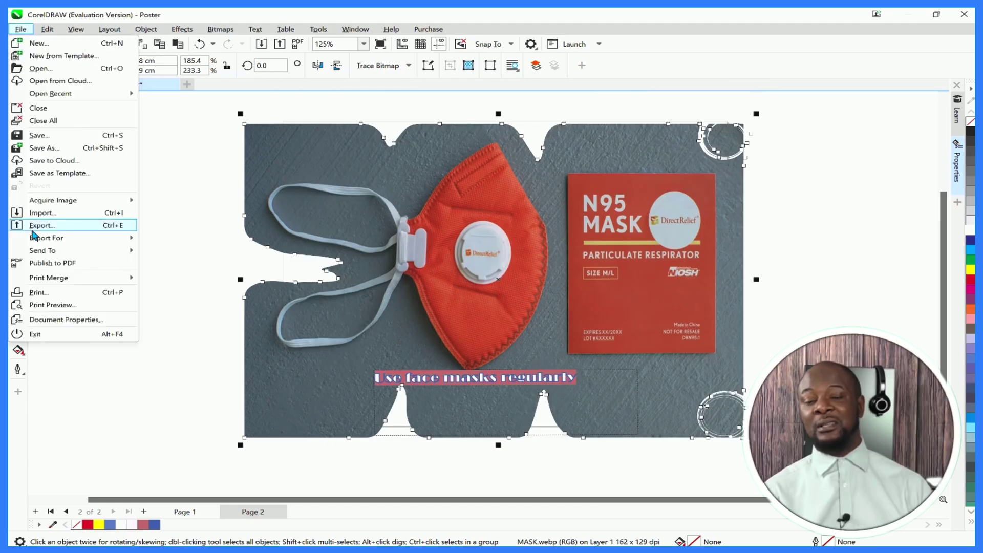
# - Choose Save to Cloud to bring up the CorelDRAW.app sign-in dialog
pyautogui.click(89, 163)
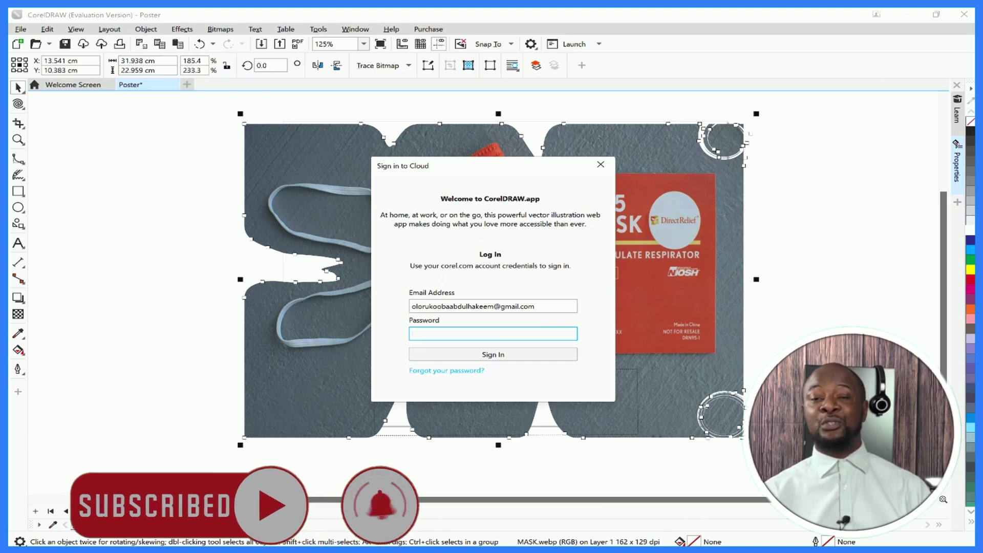
pyautogui.moveTo(632, 551)
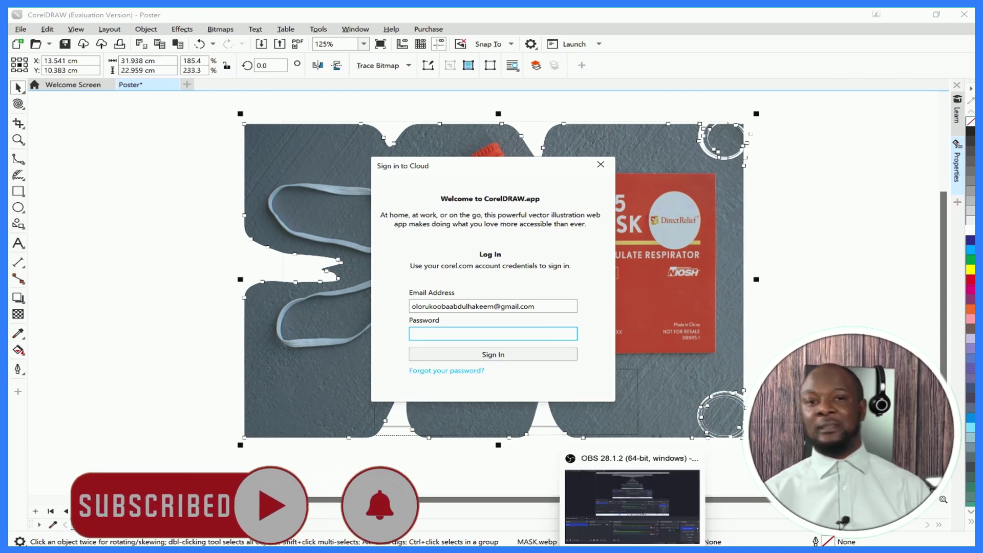